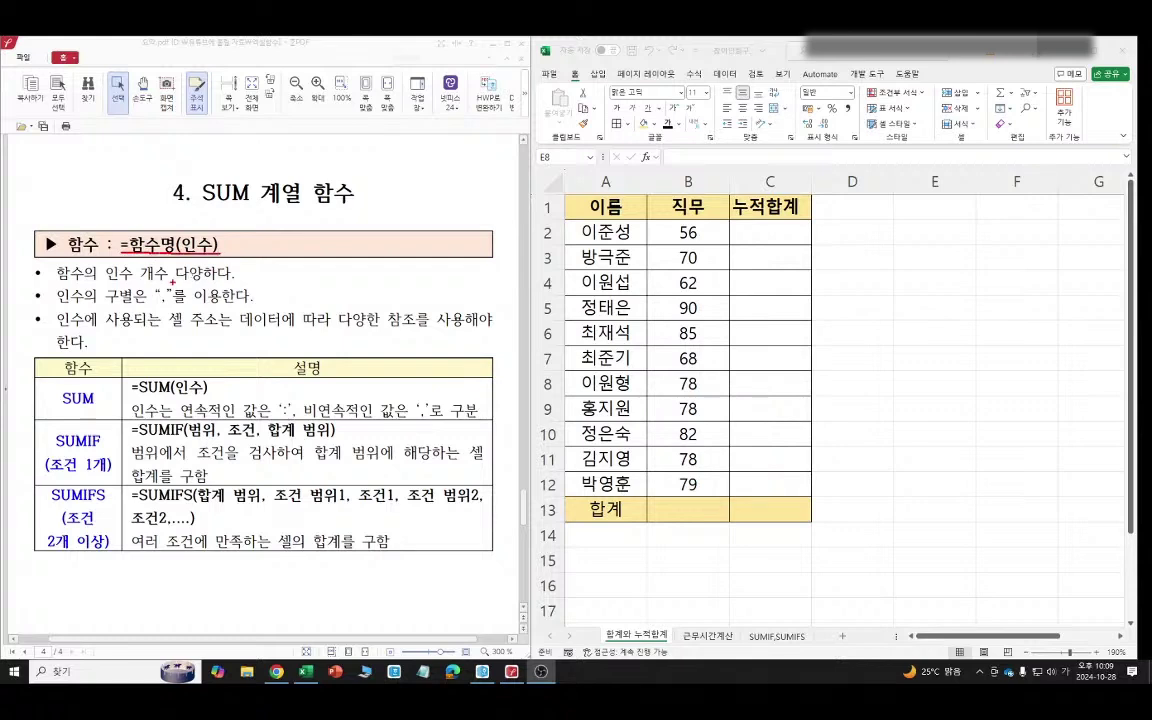
Underline the argument rules, the SUM syntax, and the ':' and ',' separator notes in the PDF's SUM section.
drag(140, 282, 232, 282)
drag(241, 337, 341, 335)
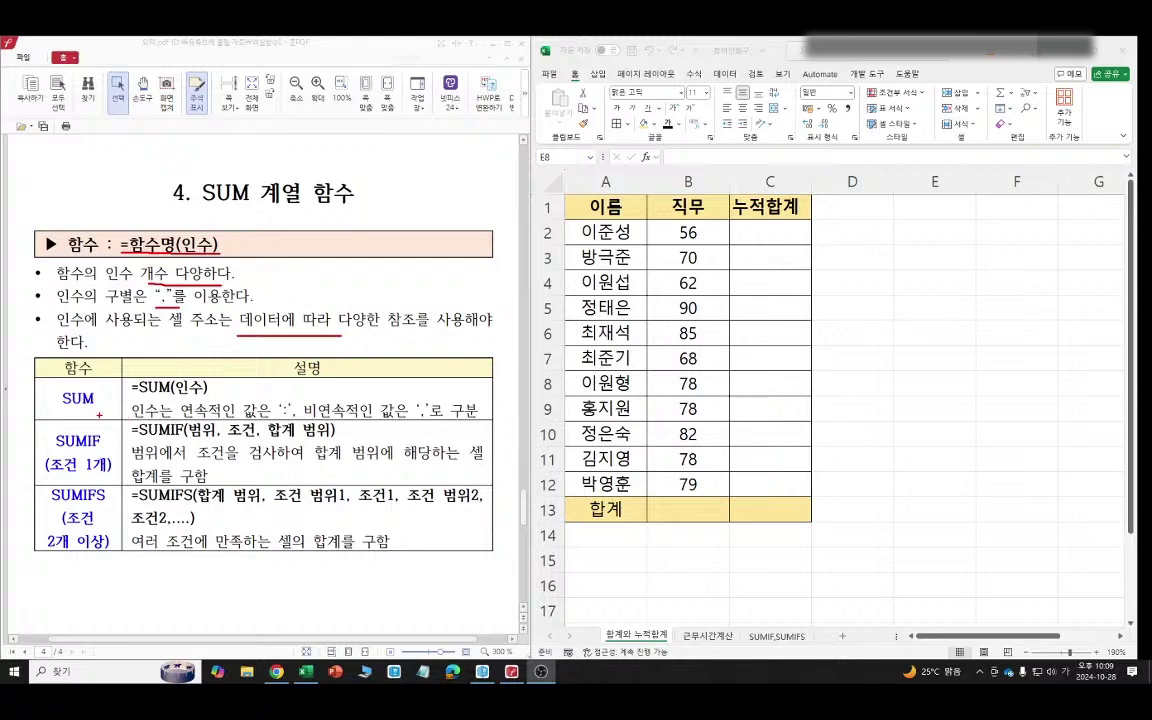
drag(63, 410, 207, 396)
drag(186, 420, 268, 419)
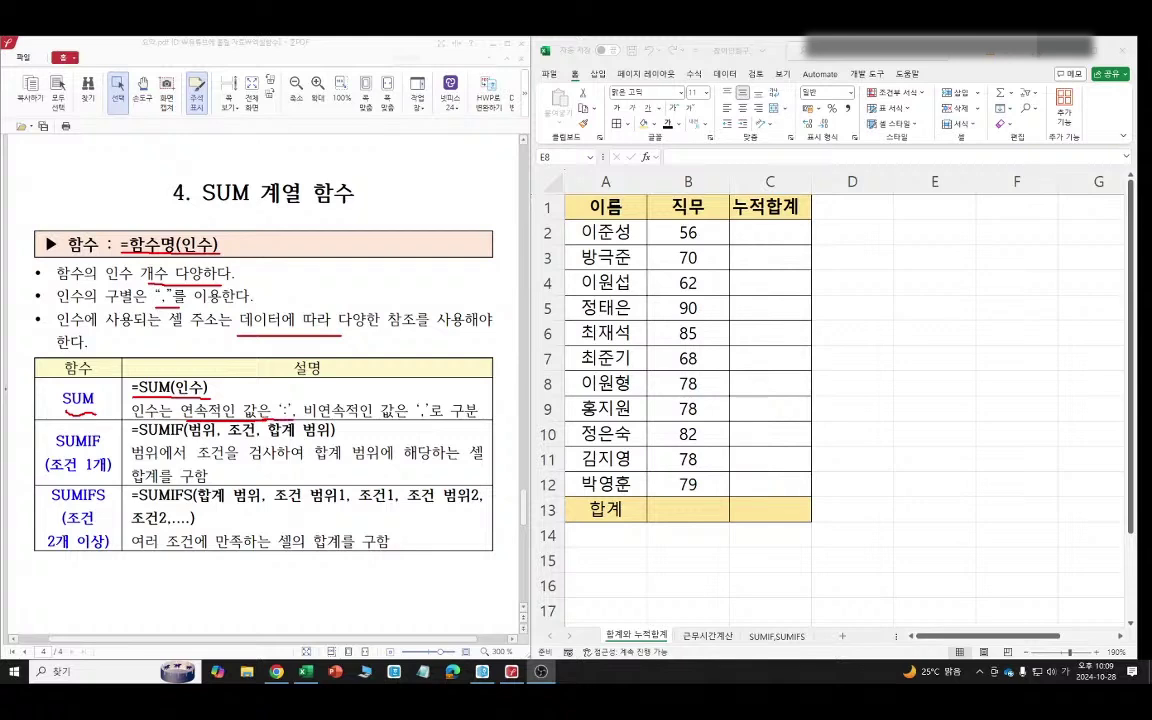
drag(283, 396, 295, 391)
drag(304, 420, 476, 419)
drag(416, 392, 420, 399)
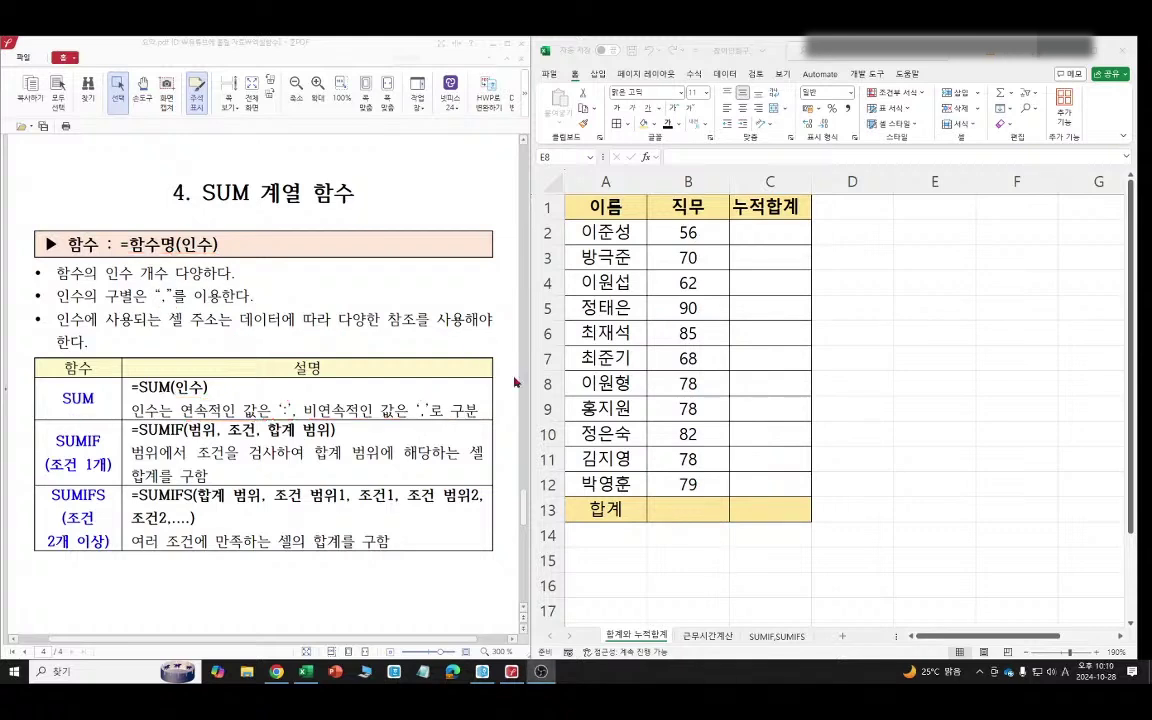
Switch to Excel and enter =SUM(B2:B12) in B13 to total the 직무 scores.
click(688, 509)
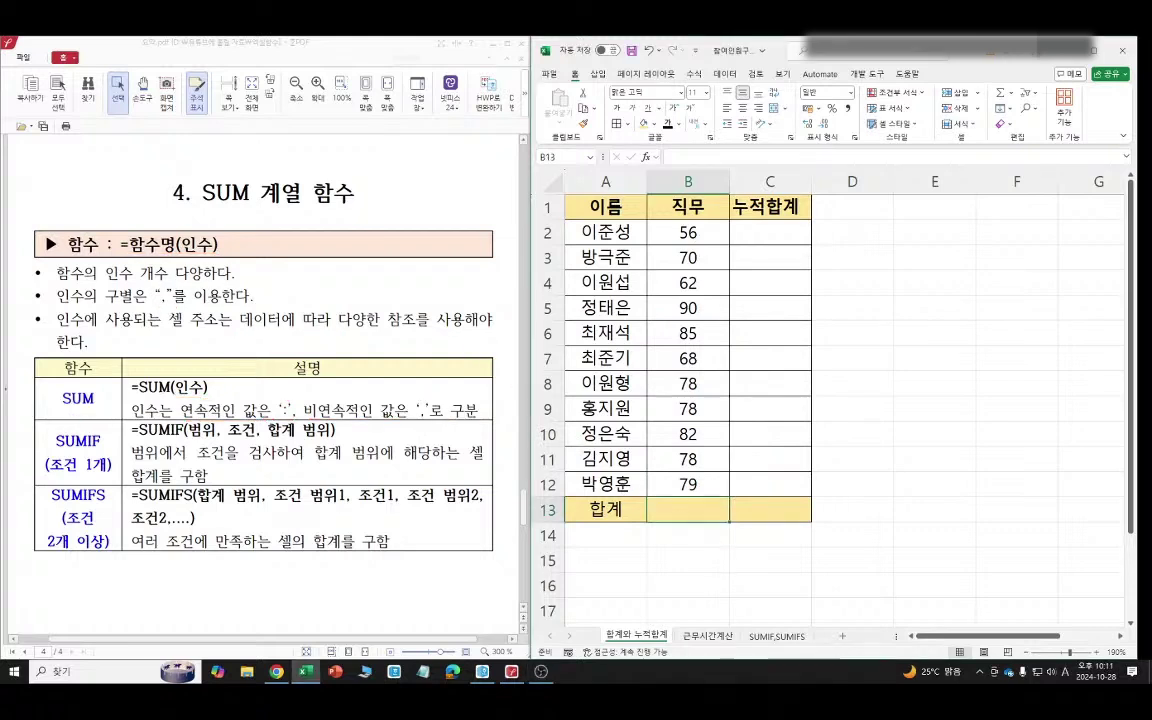
text(=SU)
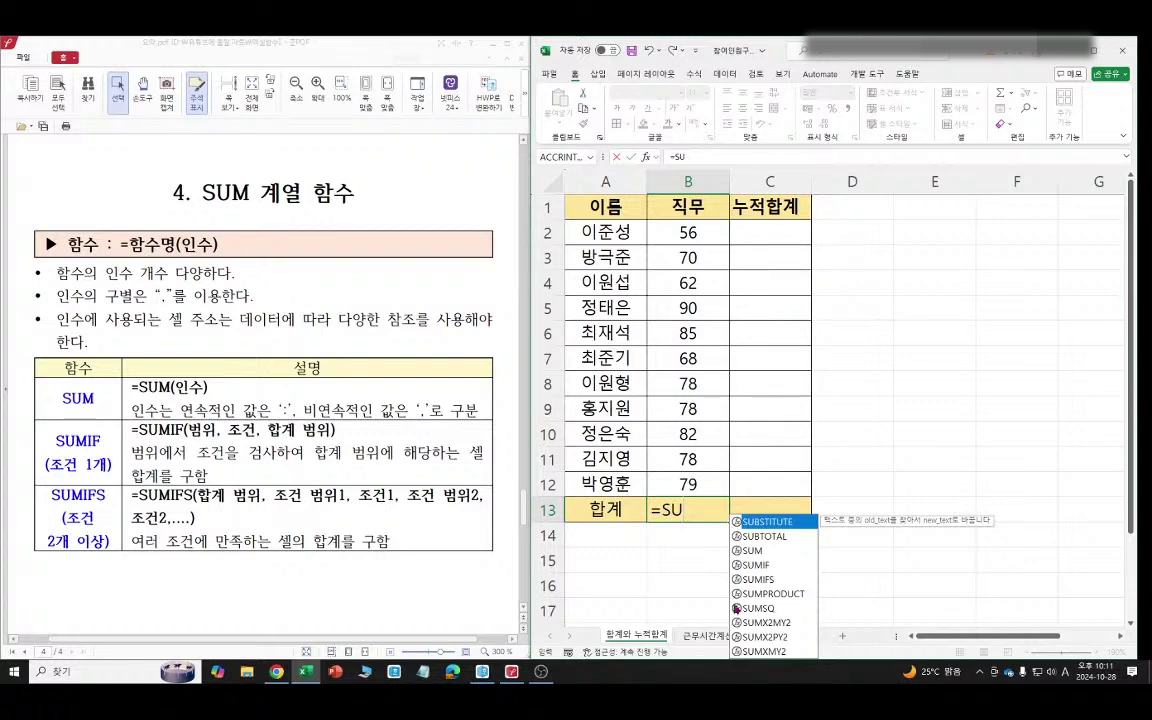
double_click(755, 551)
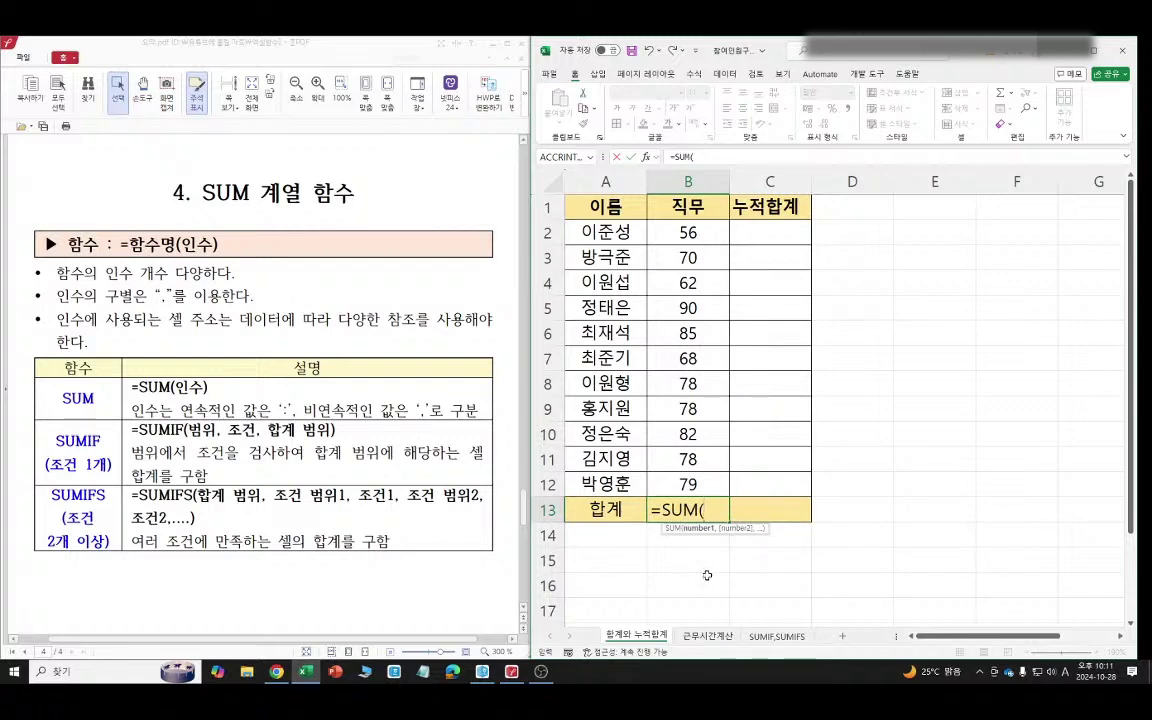
click(690, 232)
drag(690, 232, 690, 484)
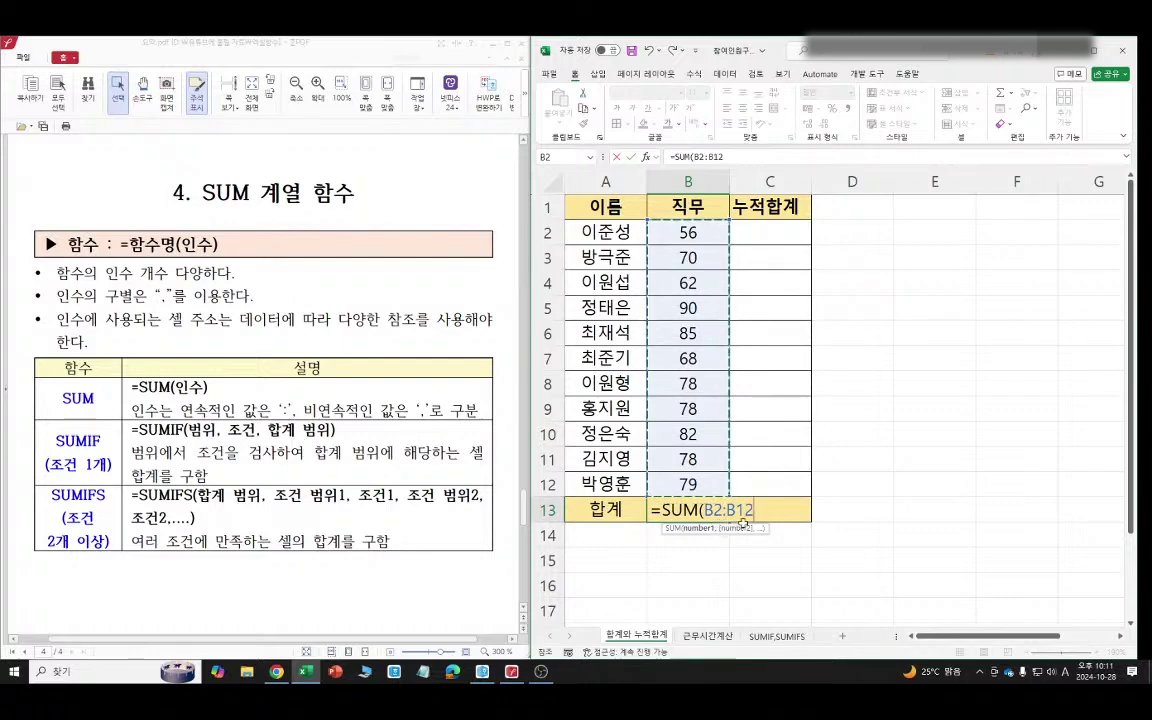
text())
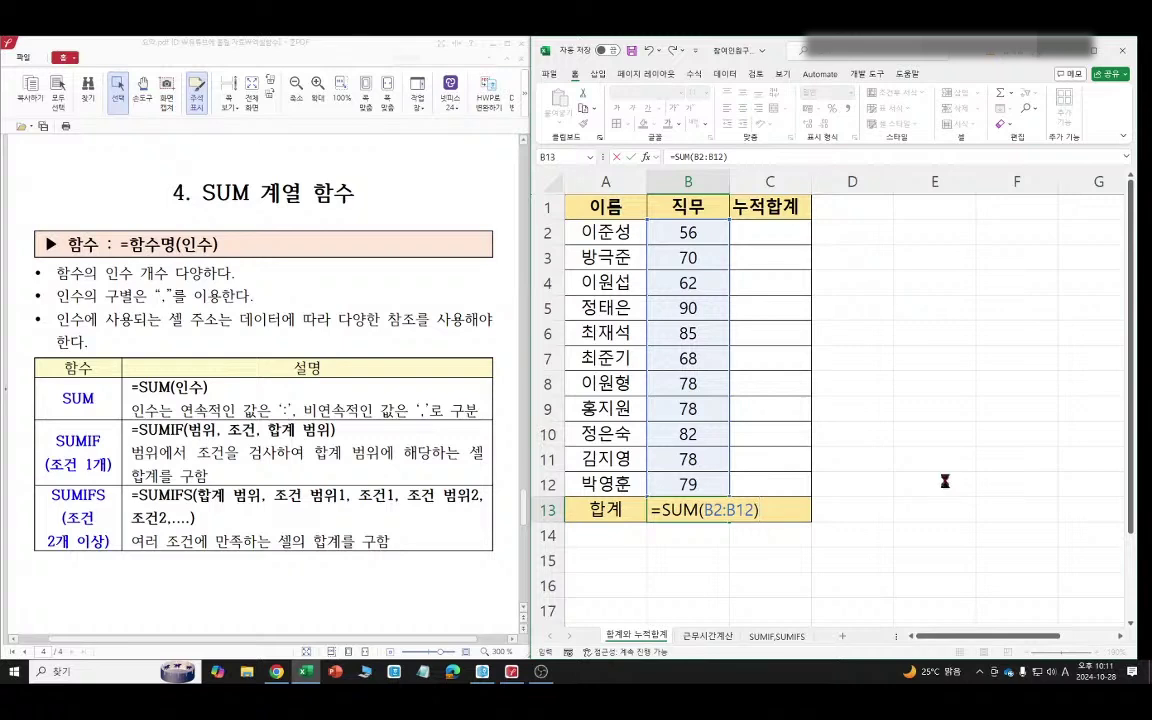
key(Return)
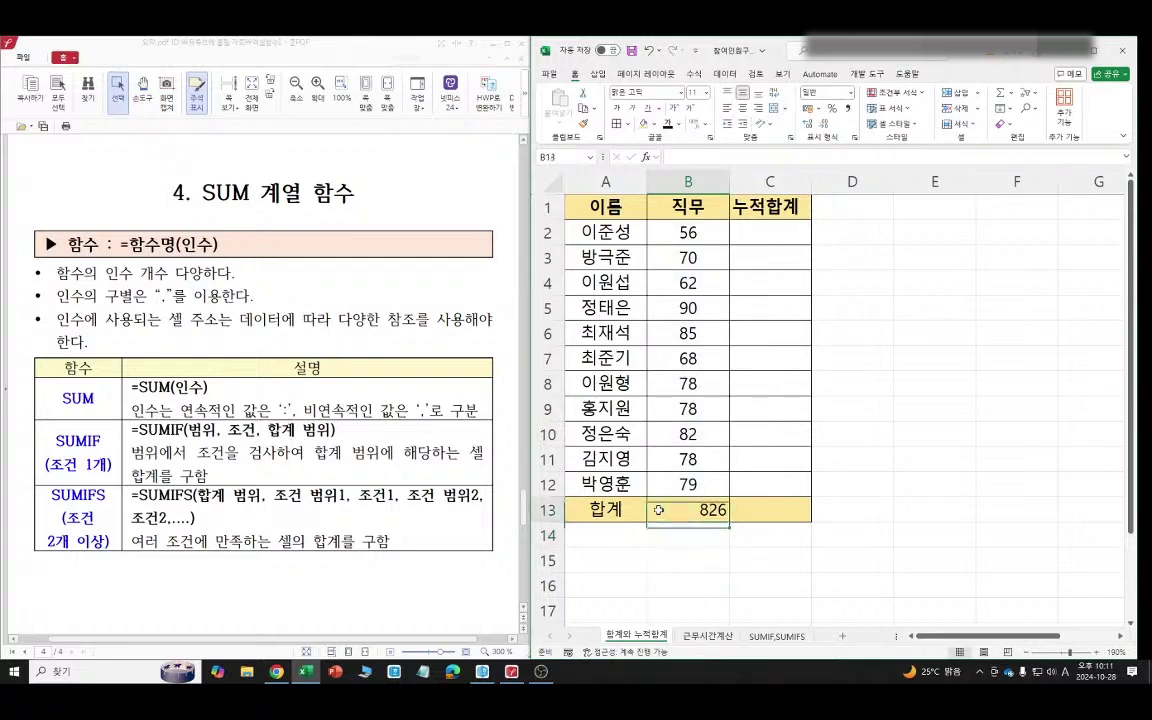
Center the contents of B13:C13 in the 합계 row horizontally.
drag(665, 509, 771, 509)
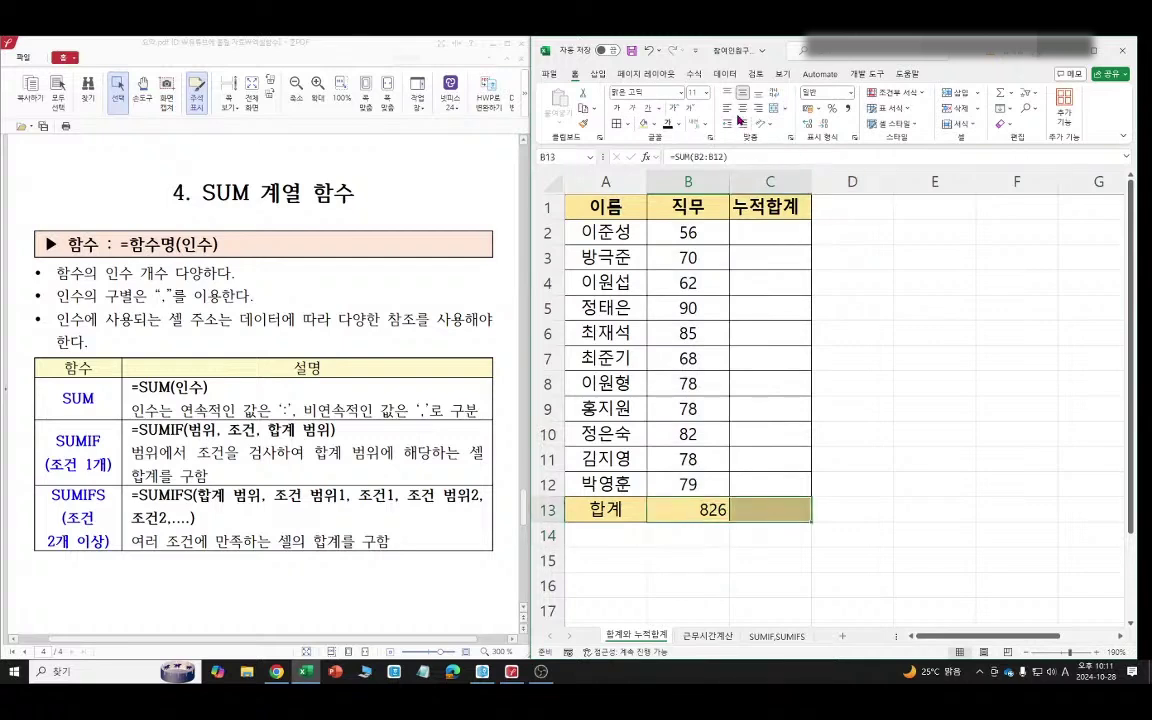
click(934, 383)
click(768, 230)
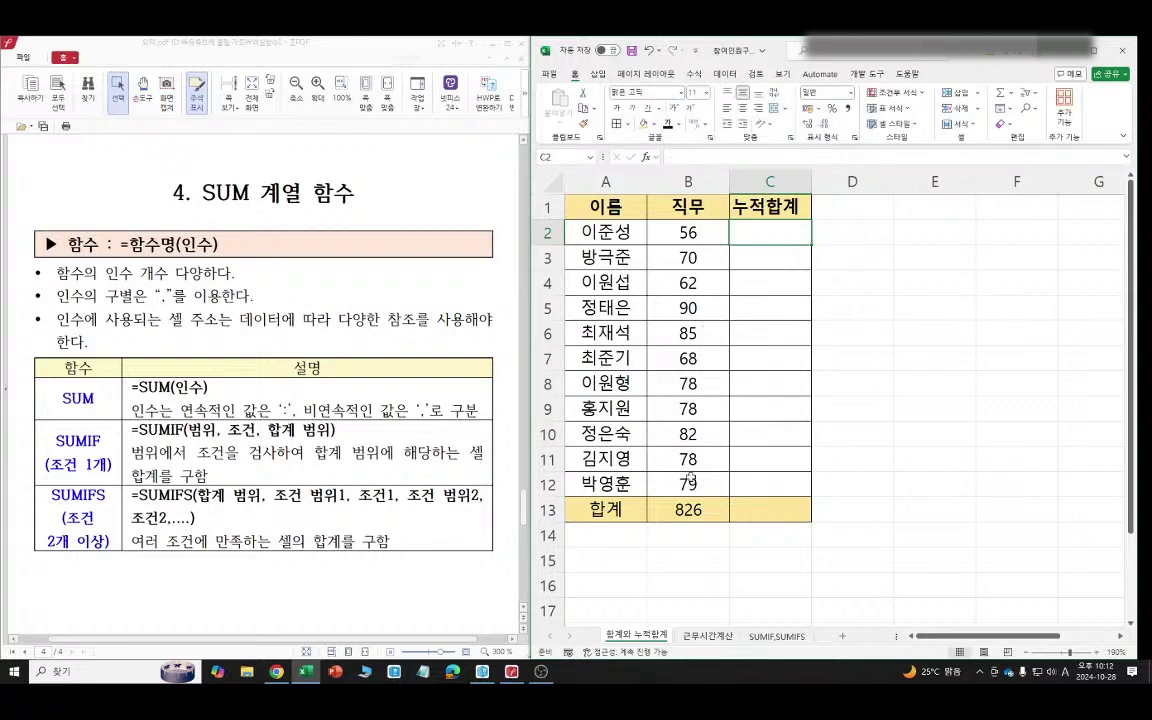
click(785, 478)
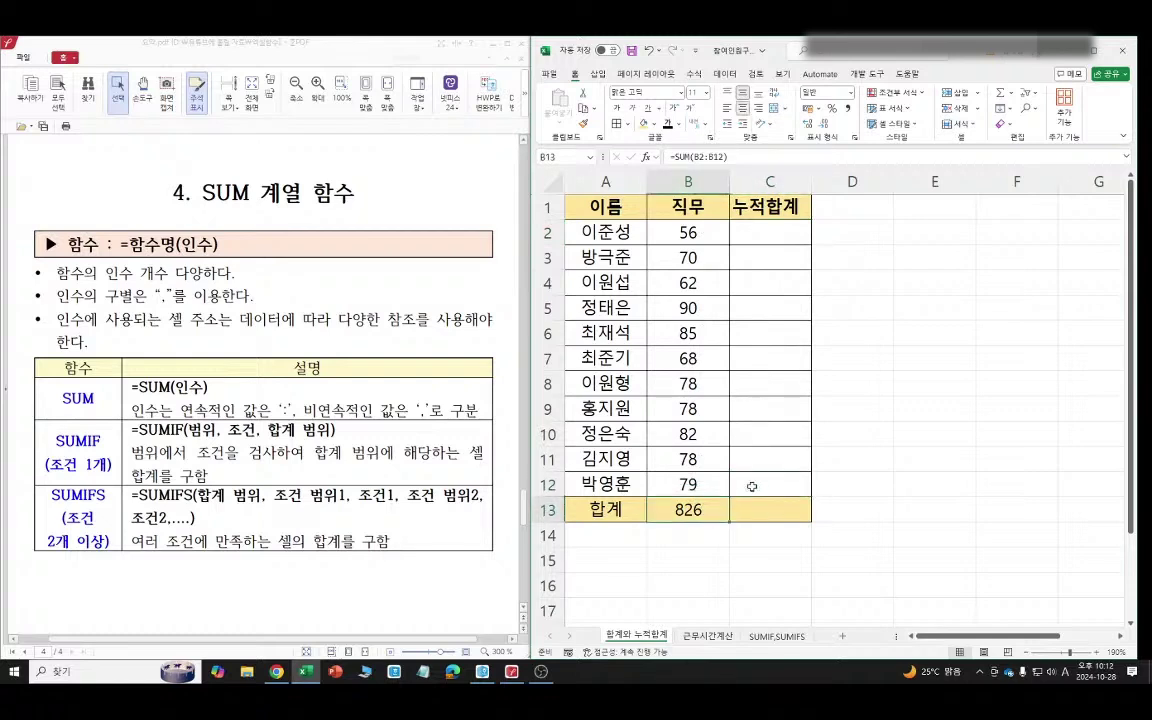
Write the formula =SUM(B2:B2) in C2 as the basis for the 누적합계 running total.
click(769, 232)
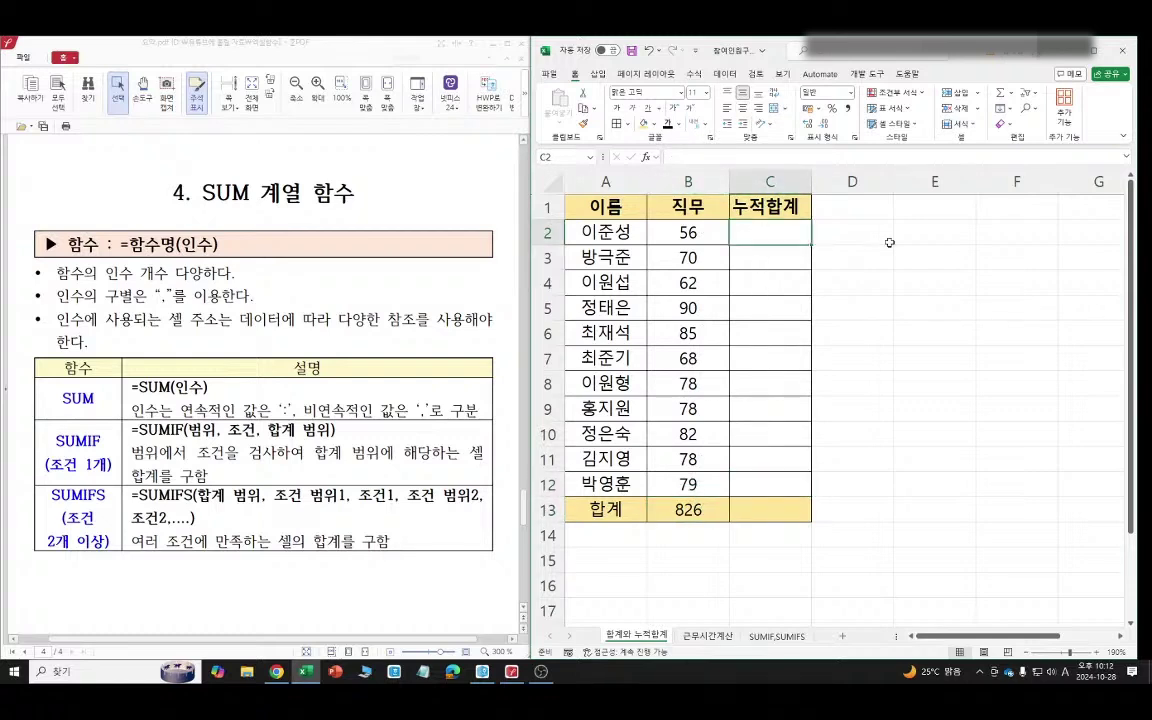
text(=SUM()
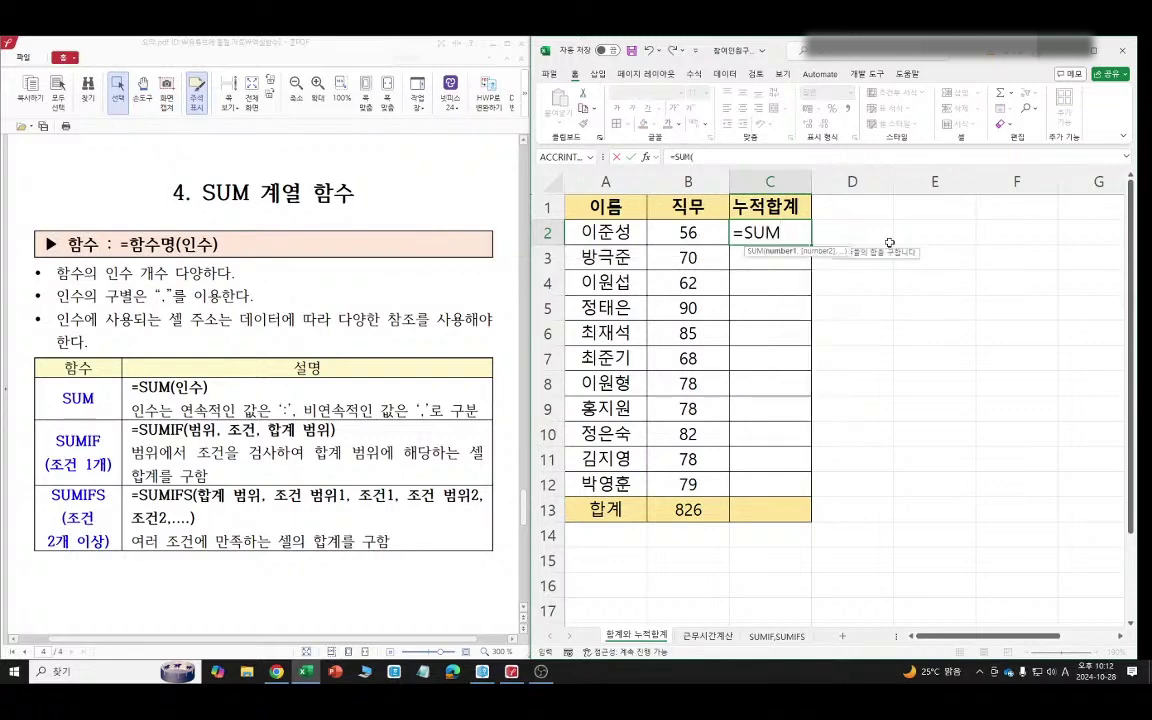
click(690, 235)
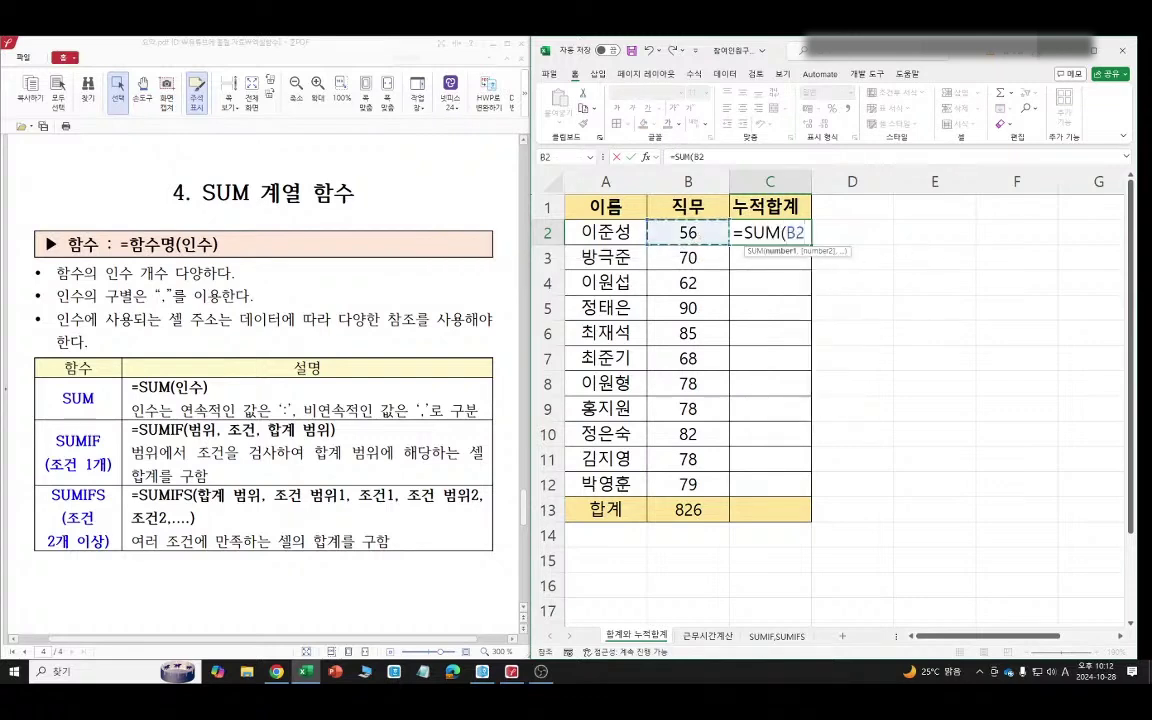
key(F8)
text())
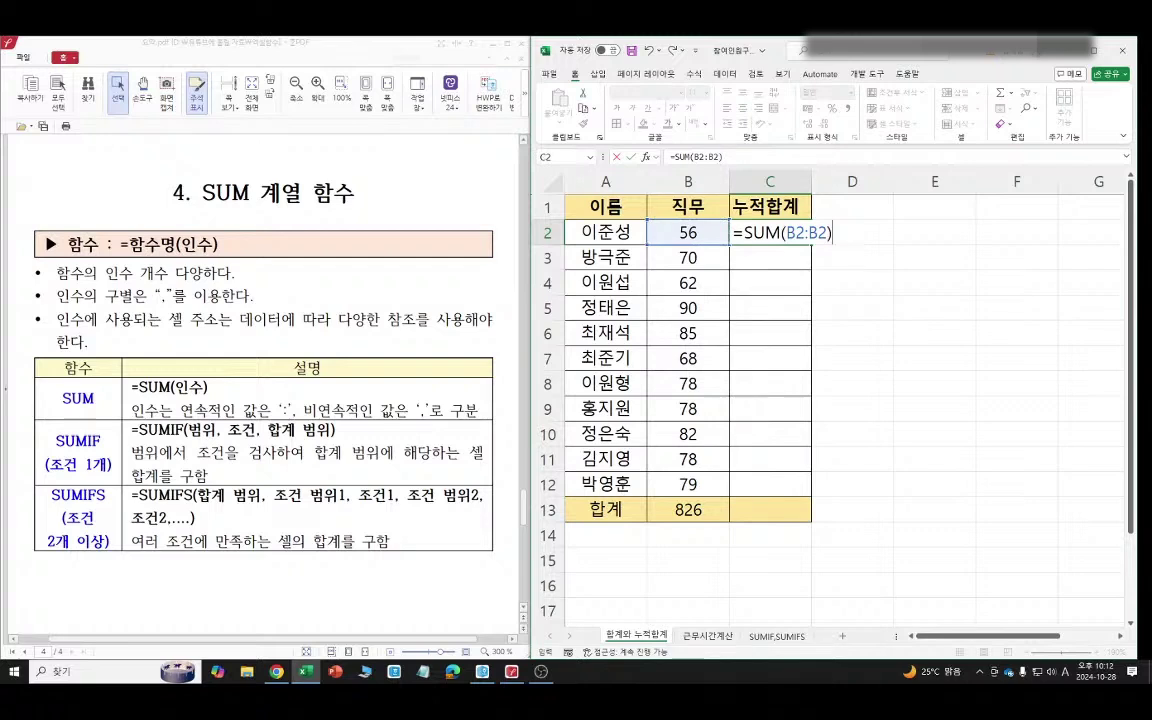
Make the first reference of the C2 formula absolute so it reads =SUM($B$2:B2), and commit it.
click(790, 230)
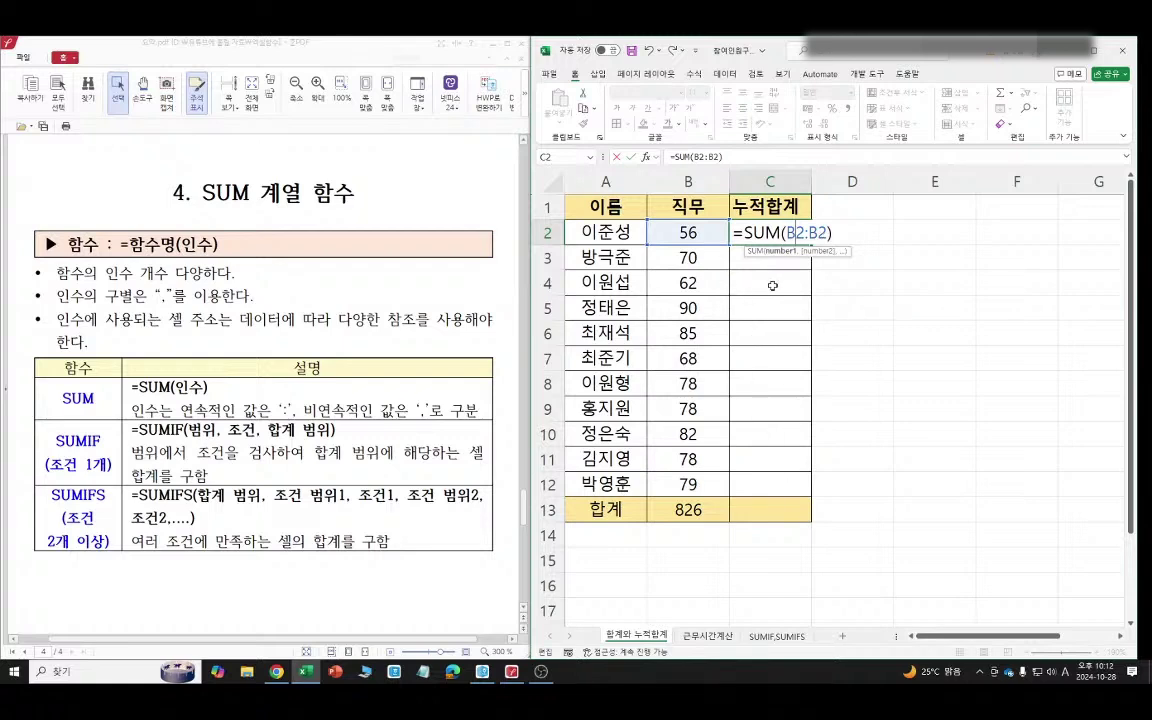
double_click(751, 232)
key(F4)
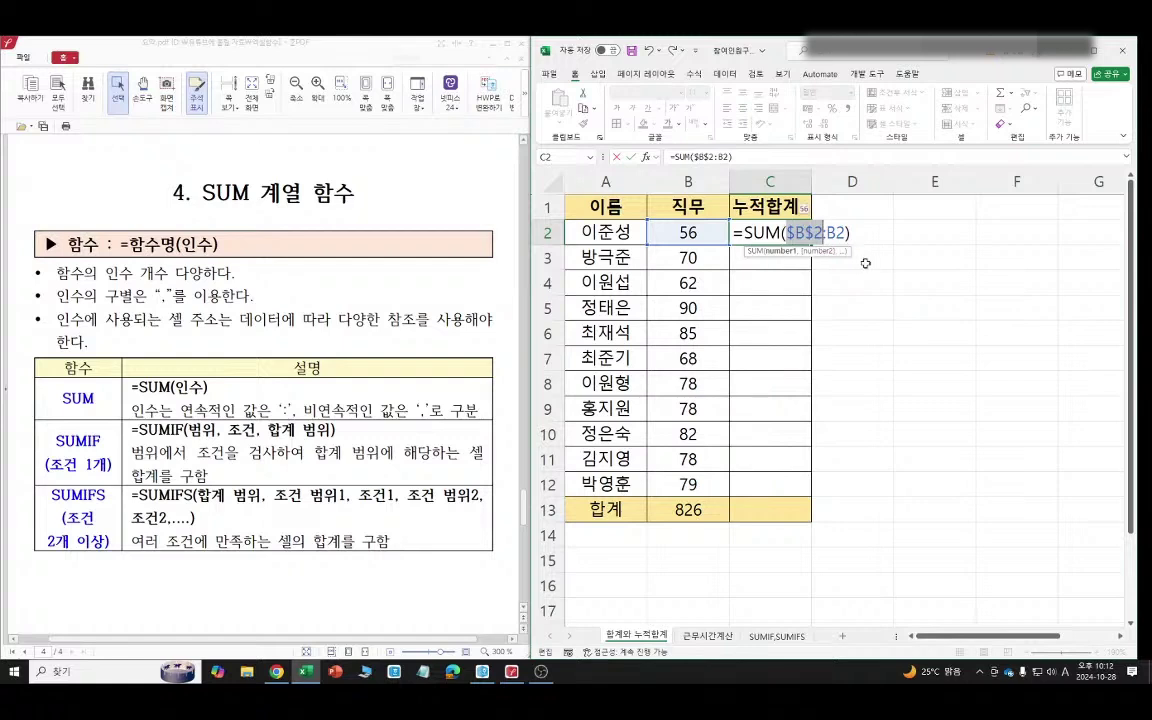
key(Right)
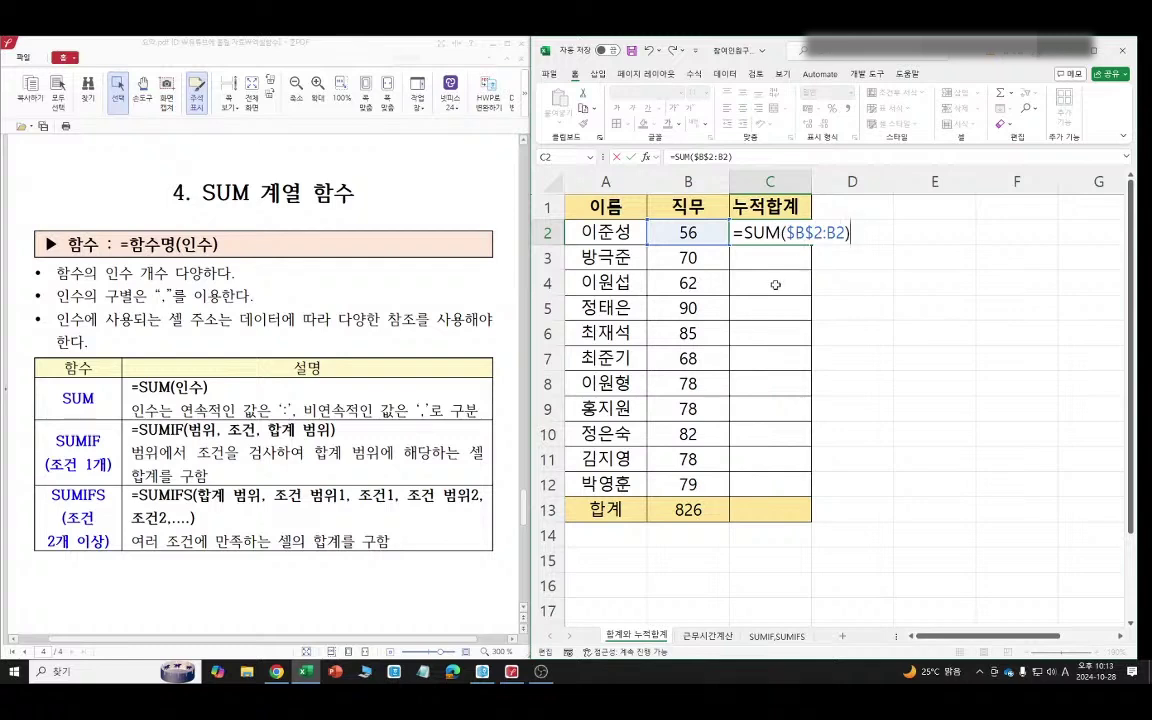
key(Return)
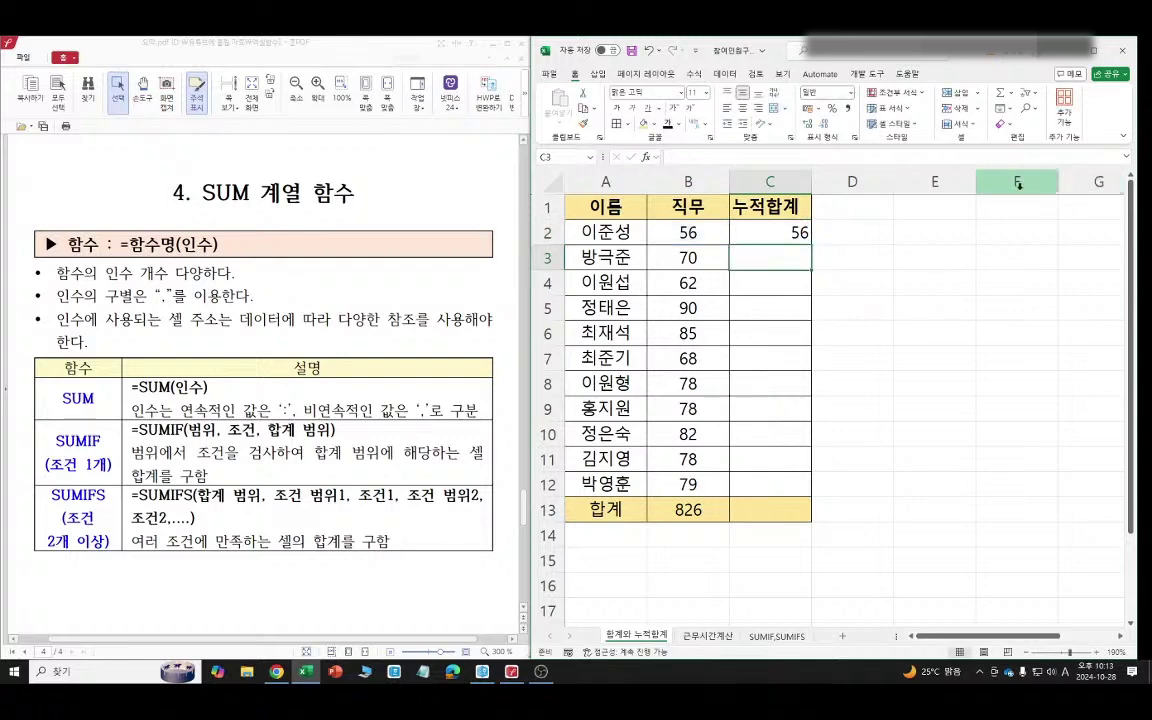
Fill the running-total formula from C2 down to C12 and center the results.
click(805, 232)
drag(811, 245, 812, 496)
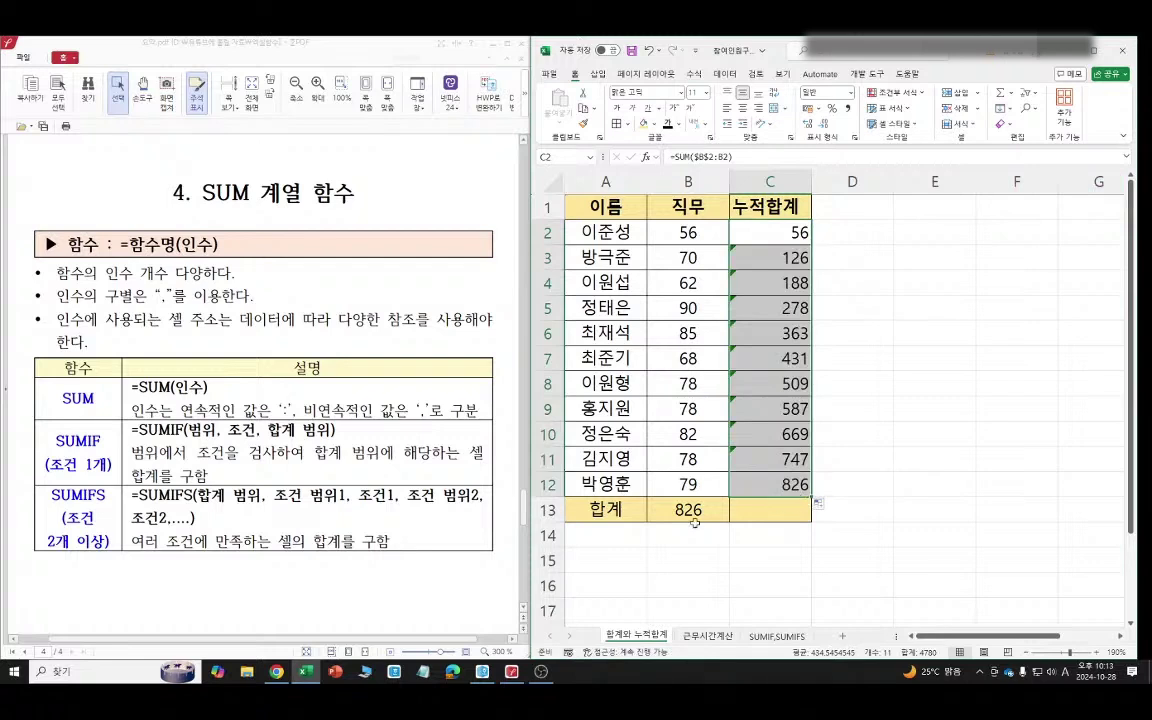
click(741, 107)
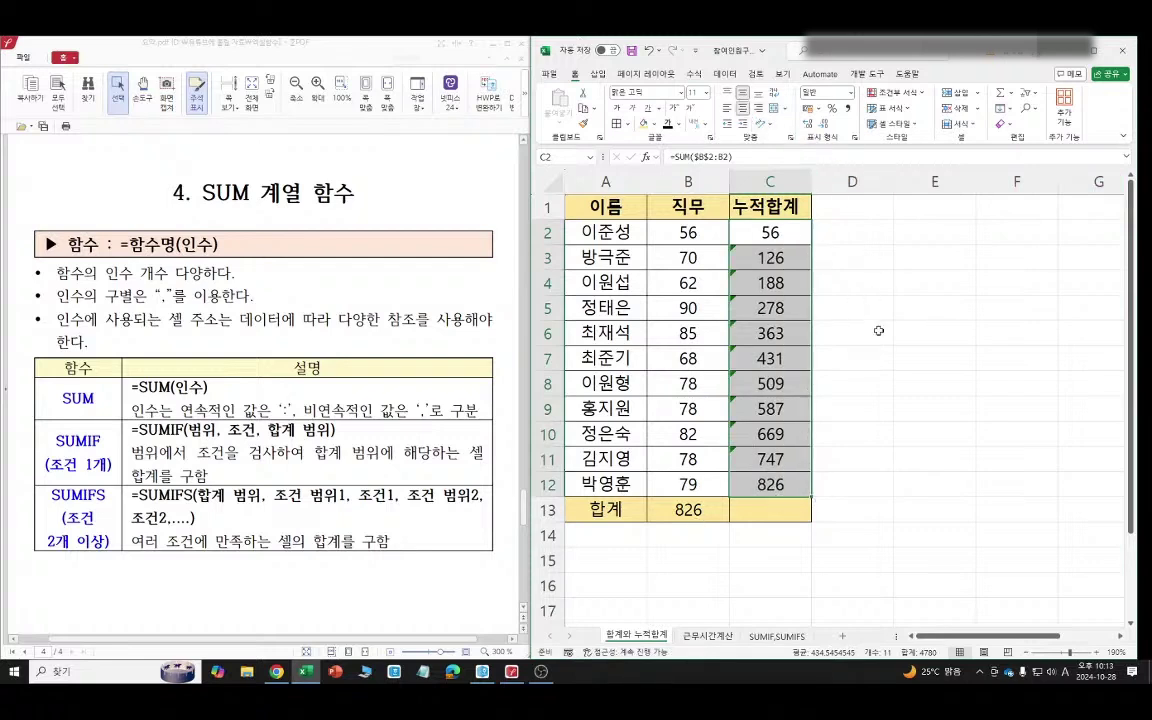
click(878, 330)
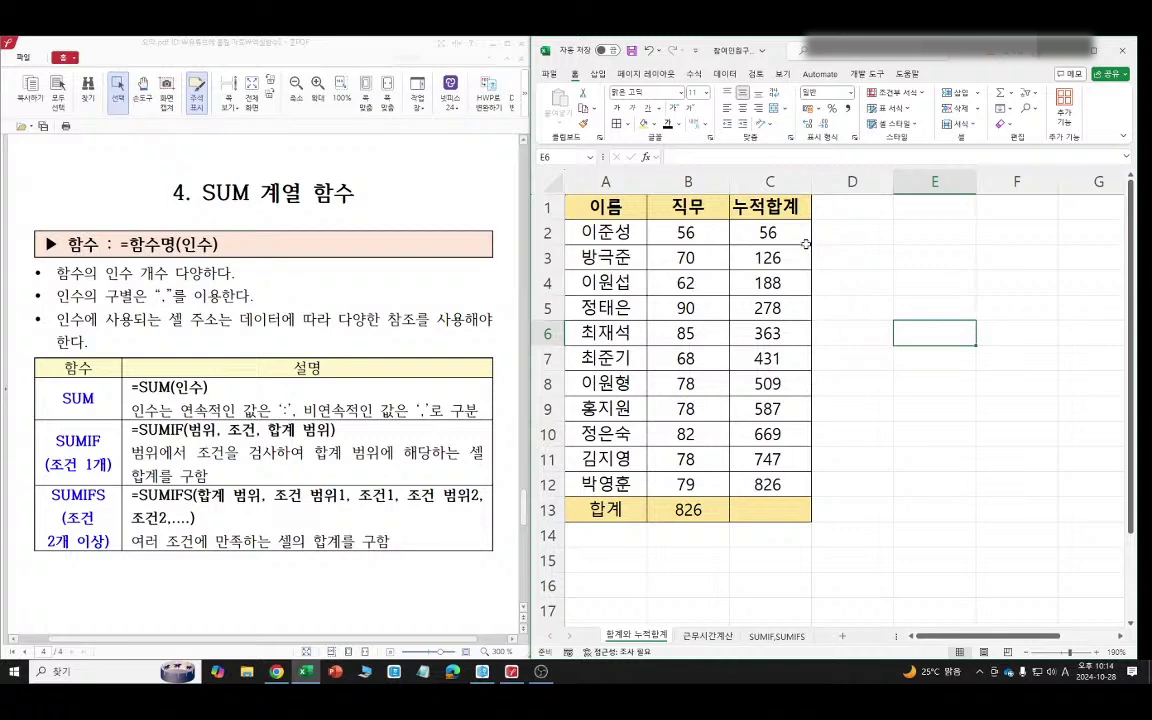
Display all formulas to check the running-total ranges, restore the value display, and inspect the formula in B13.
key(ctrl+grave)
click(1090, 282)
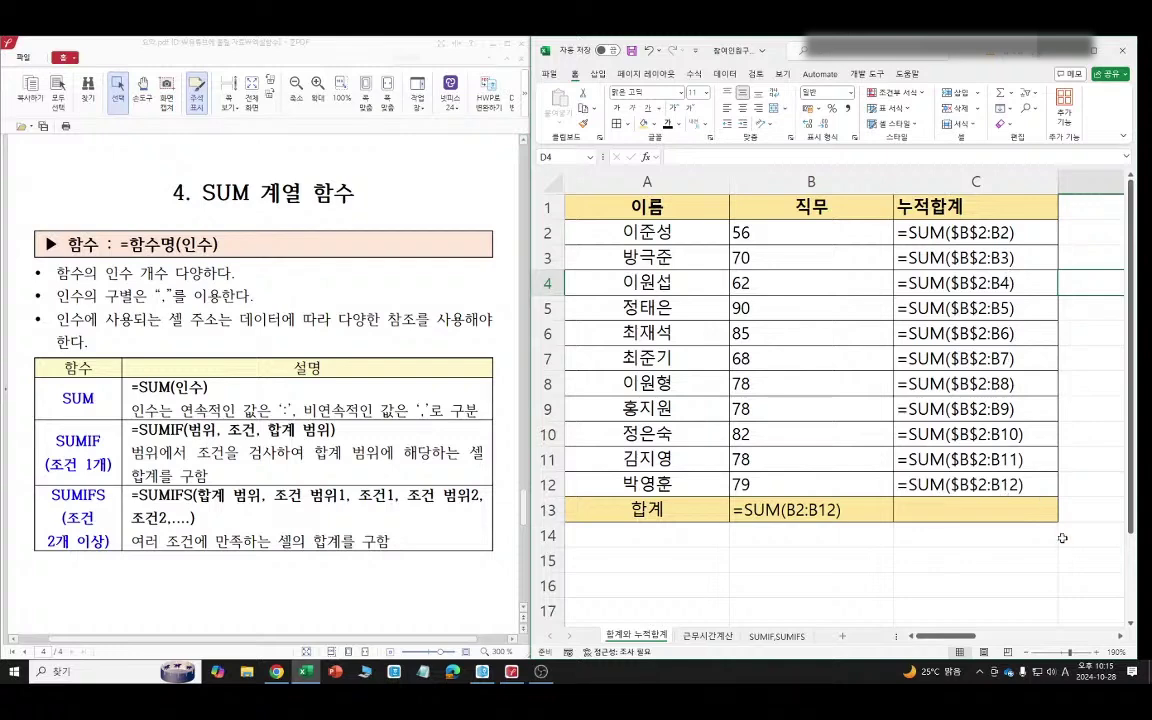
key(ctrl+grave)
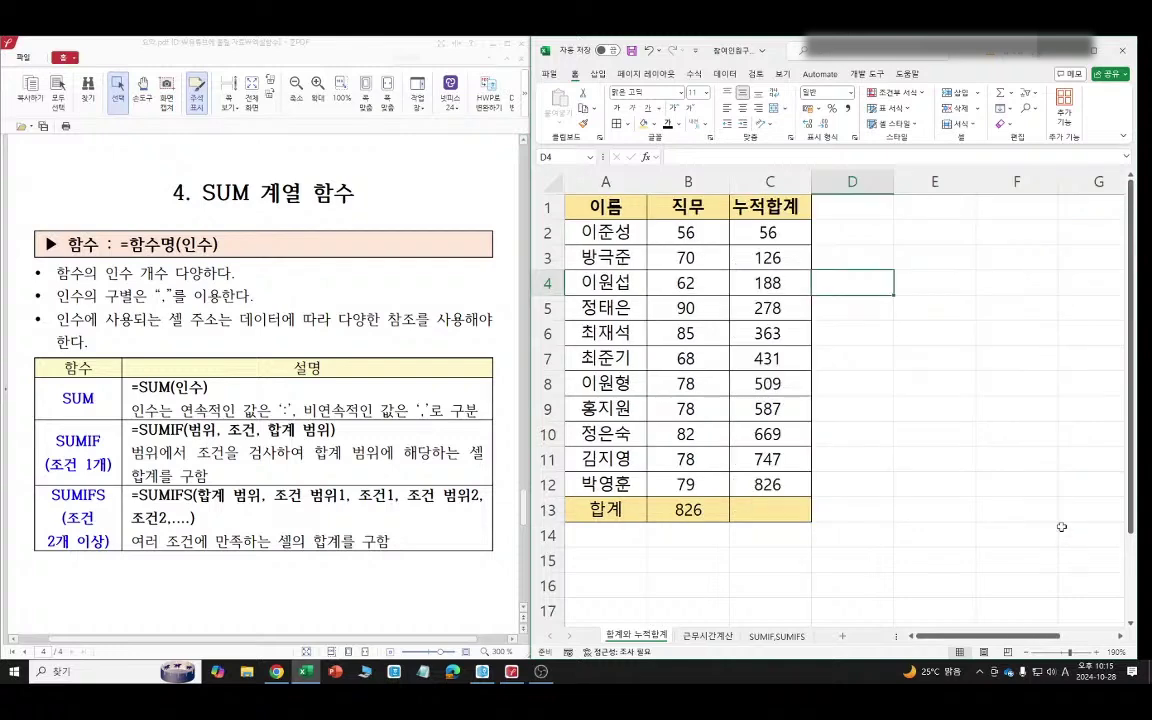
click(882, 358)
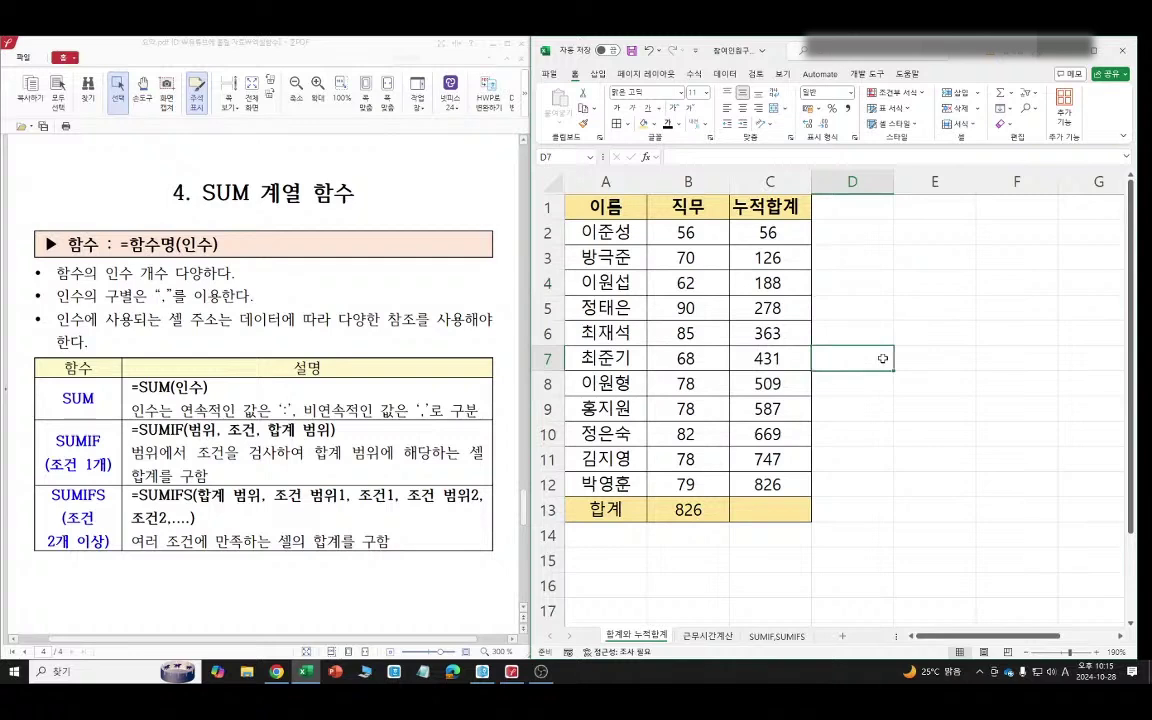
double_click(700, 510)
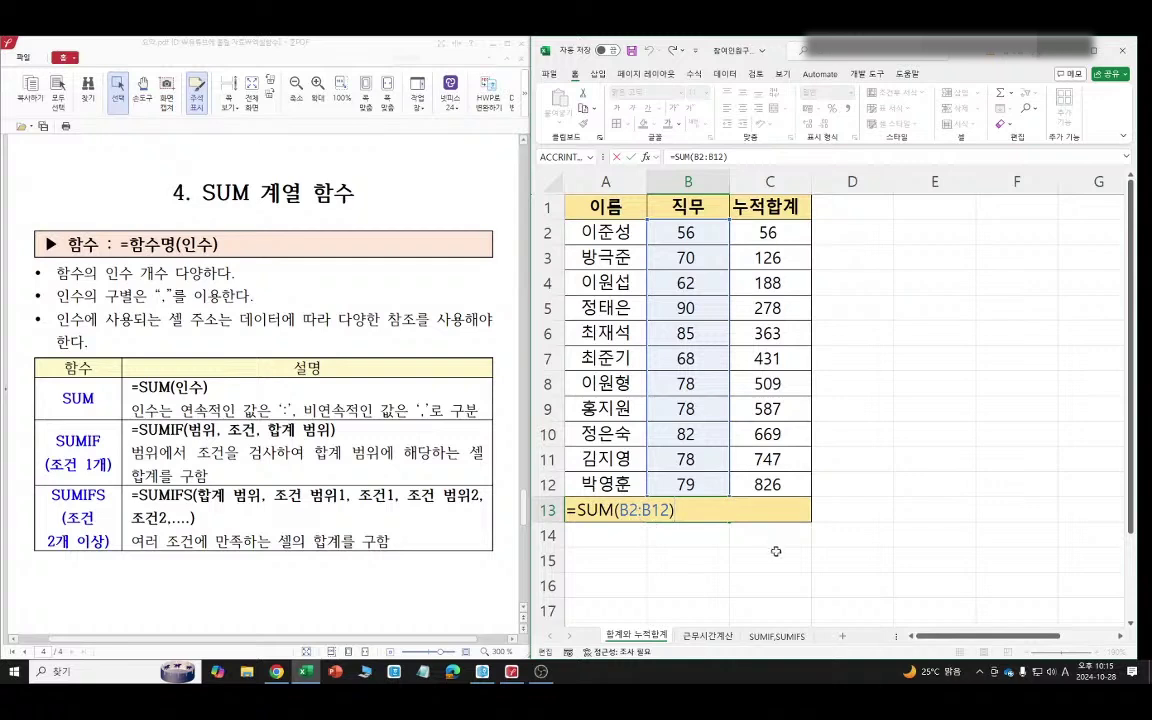
Open the 근무시간계산 sheet and examine the first employee's daily hours and the empty 근무시간 and 주급 cells.
key(ctrl+Page_Down)
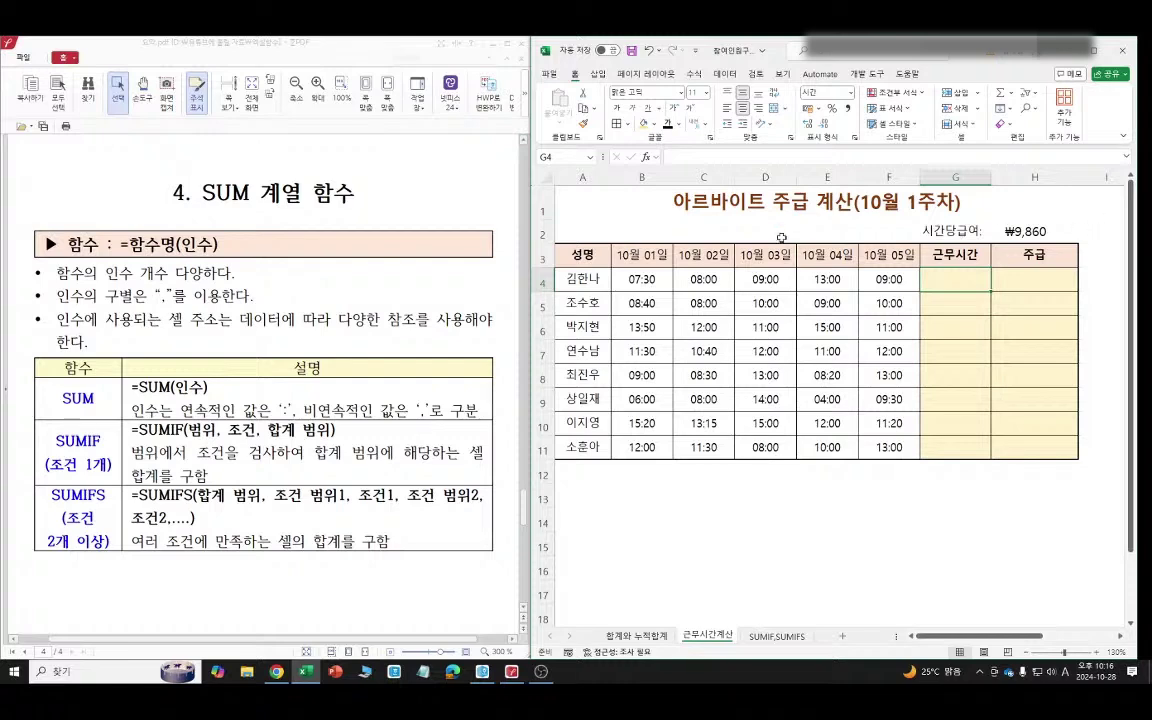
click(660, 255)
click(643, 279)
click(703, 279)
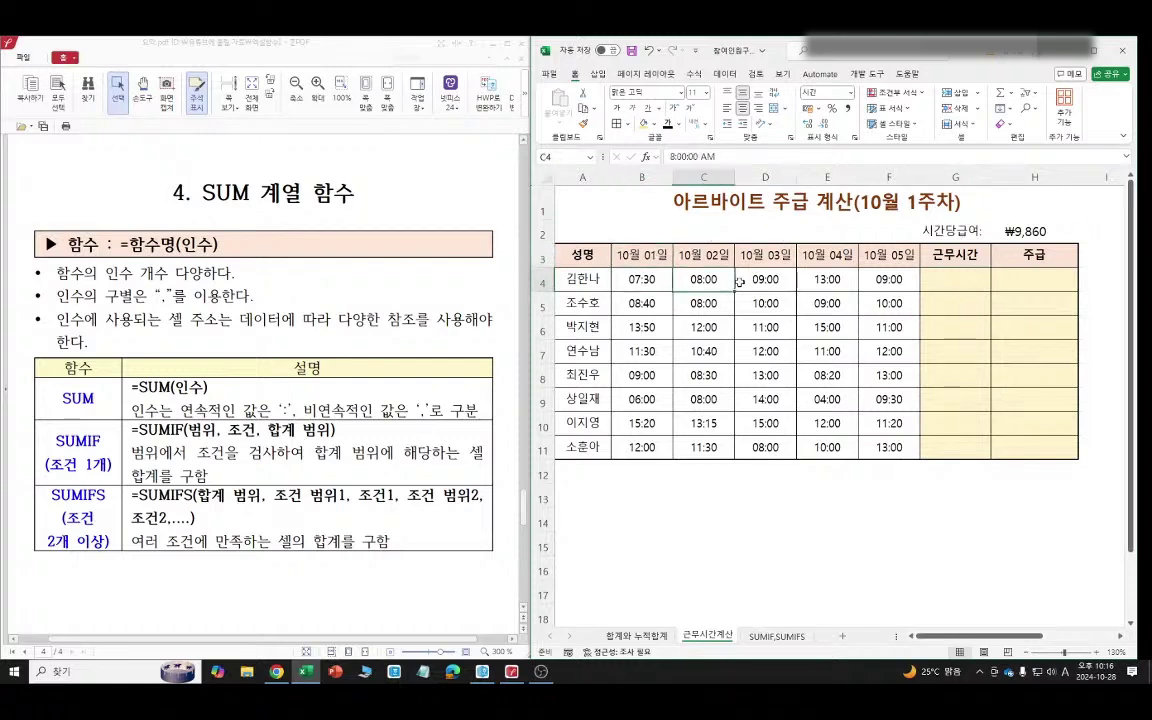
click(765, 279)
click(818, 279)
click(911, 283)
click(948, 280)
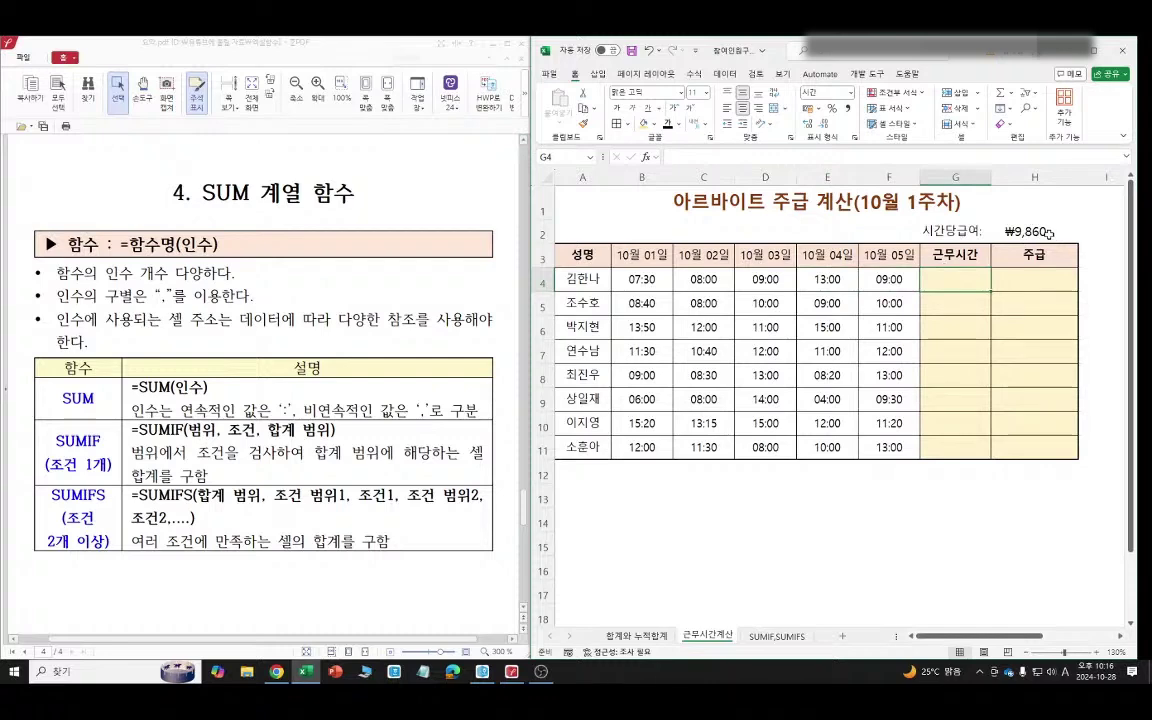
click(1034, 279)
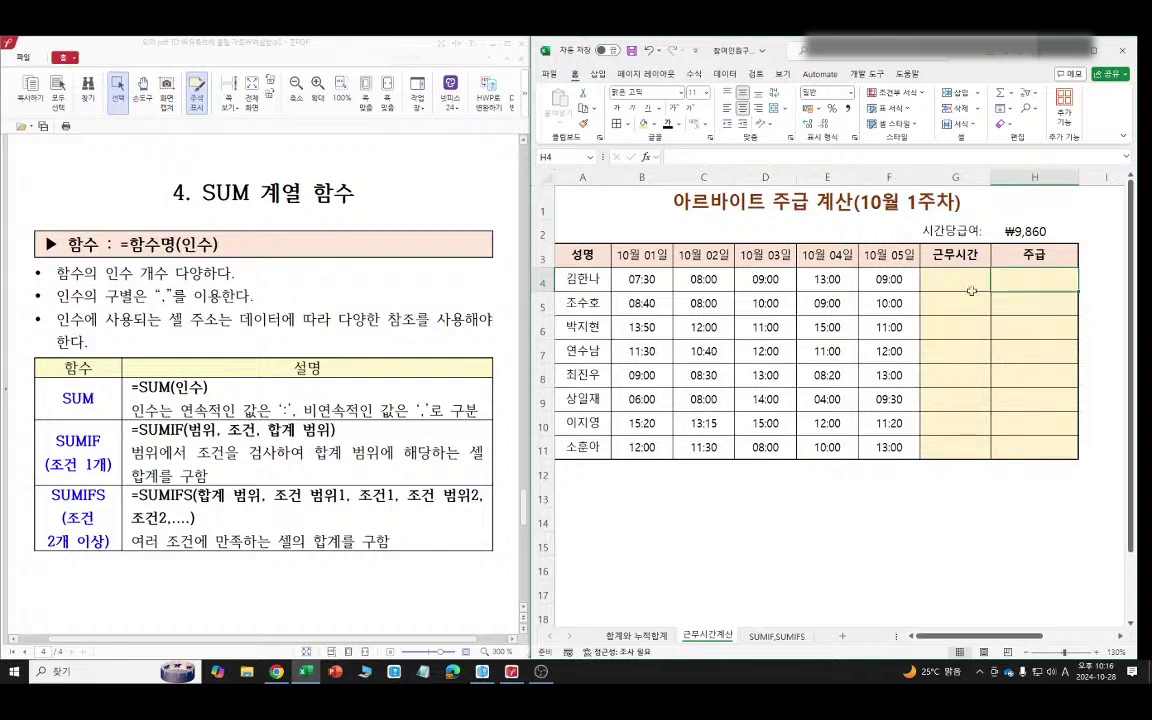
Enter =SUM(B4:F4) in G4 to total the first employee's working hours for the week.
key(Left)
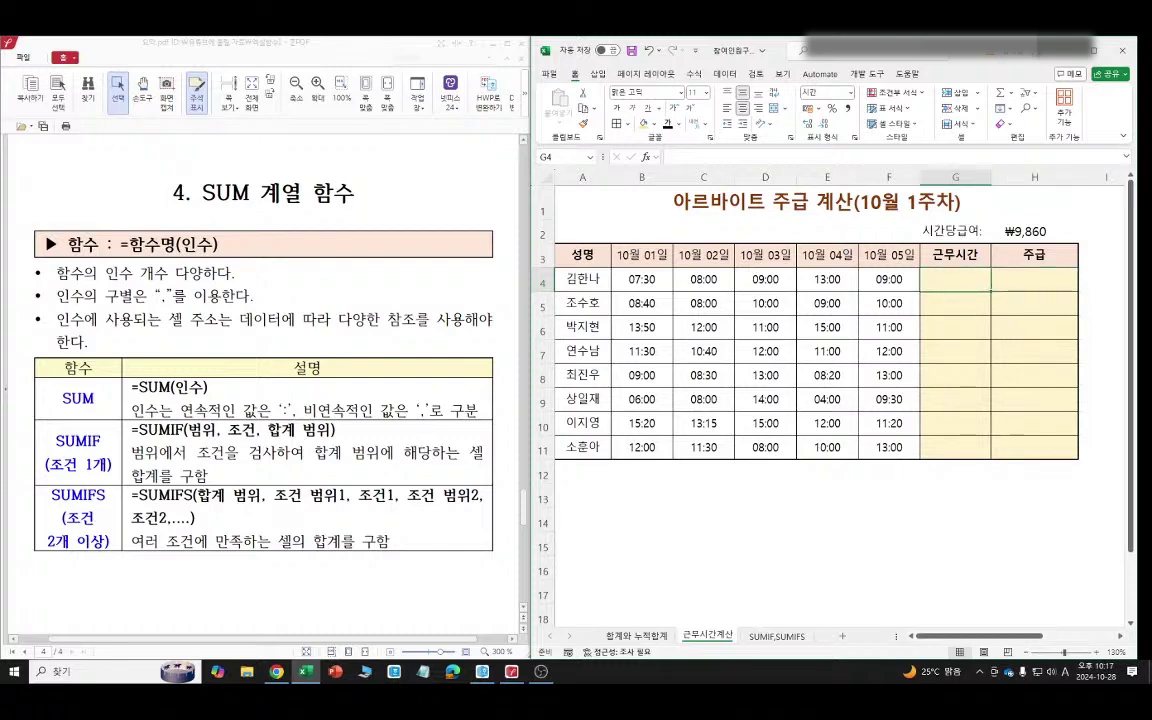
text(=)
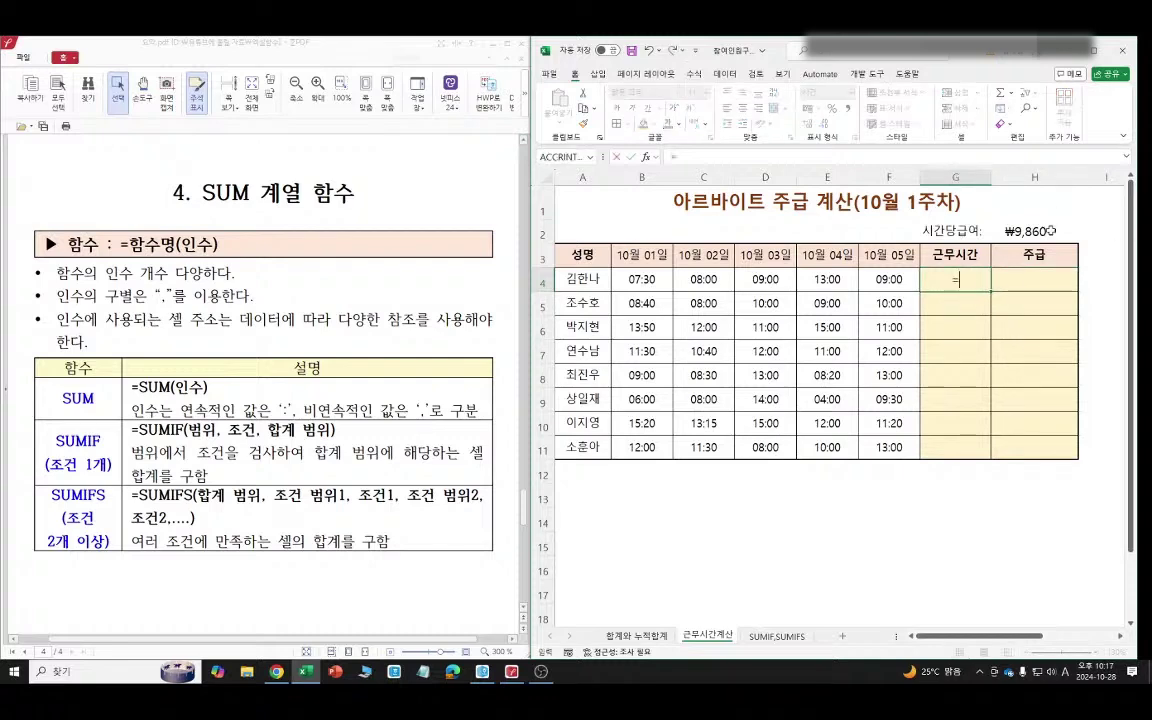
text(SUM()
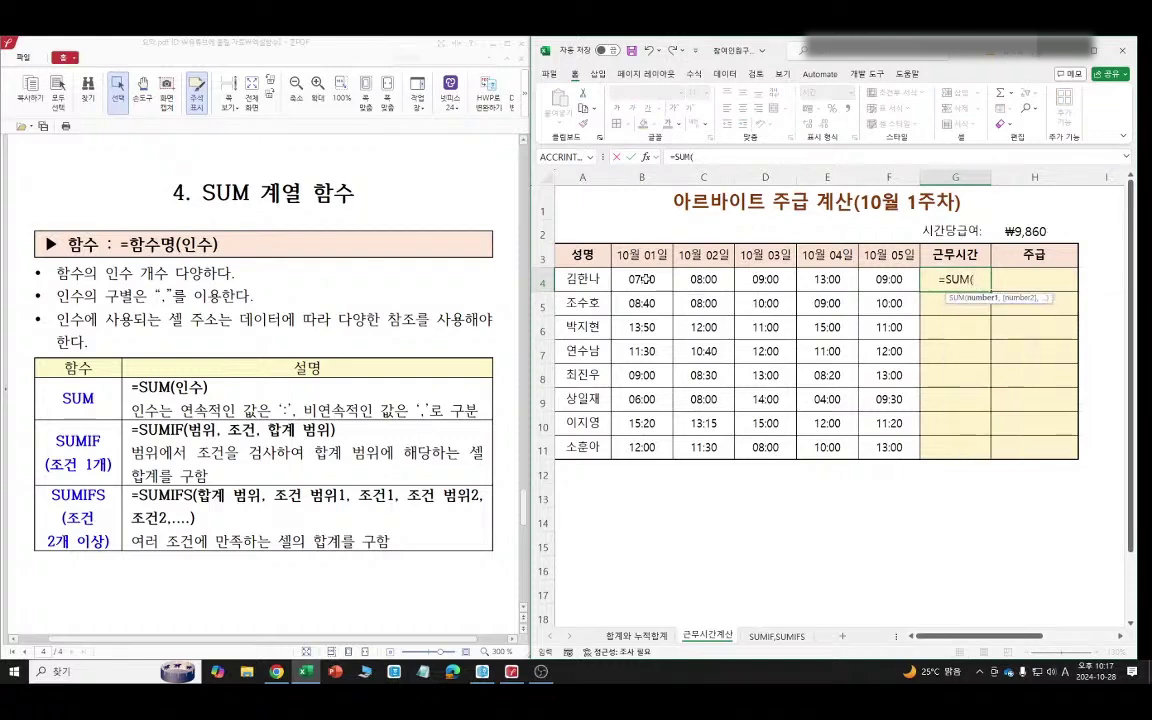
drag(635, 280, 877, 282)
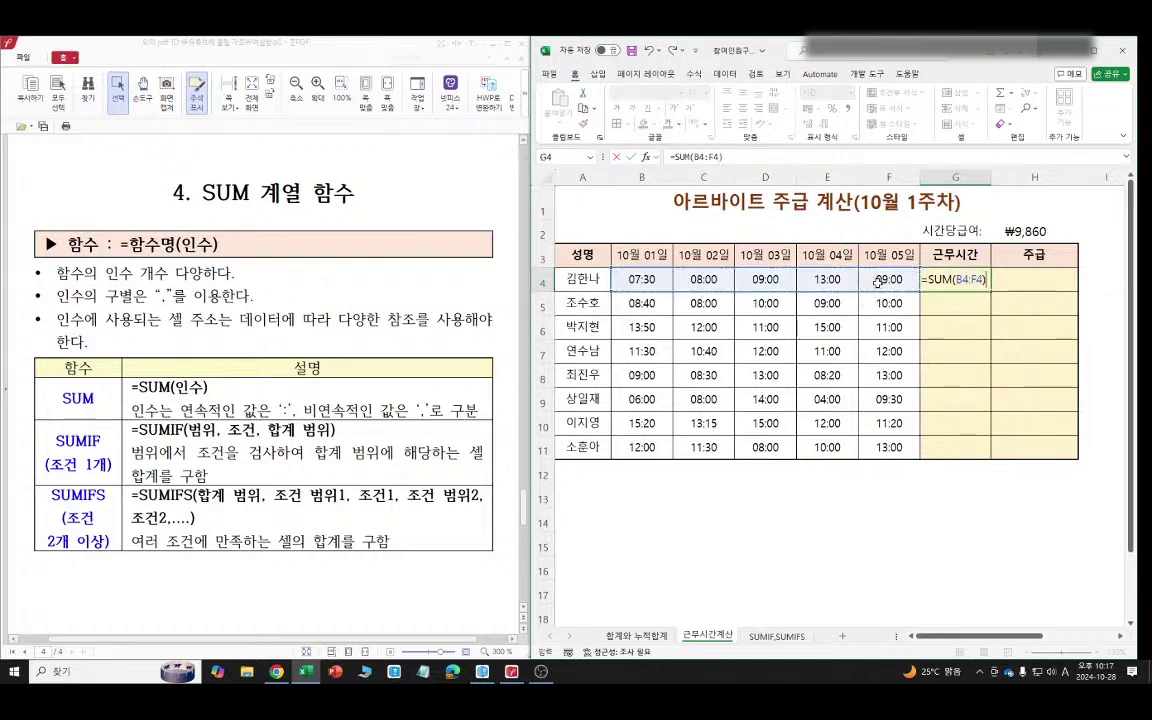
key(Return)
Fill the 근무시간 formula from G4 down to G11 and choose filling without formatting.
click(955, 282)
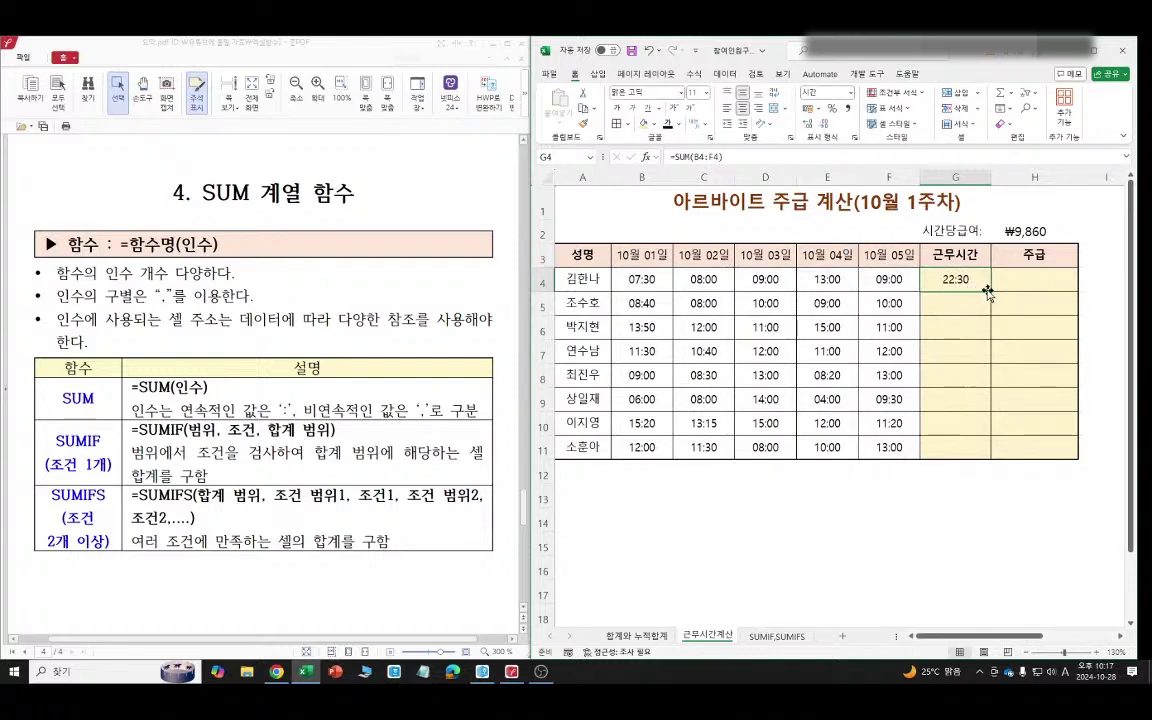
drag(990, 291, 998, 458)
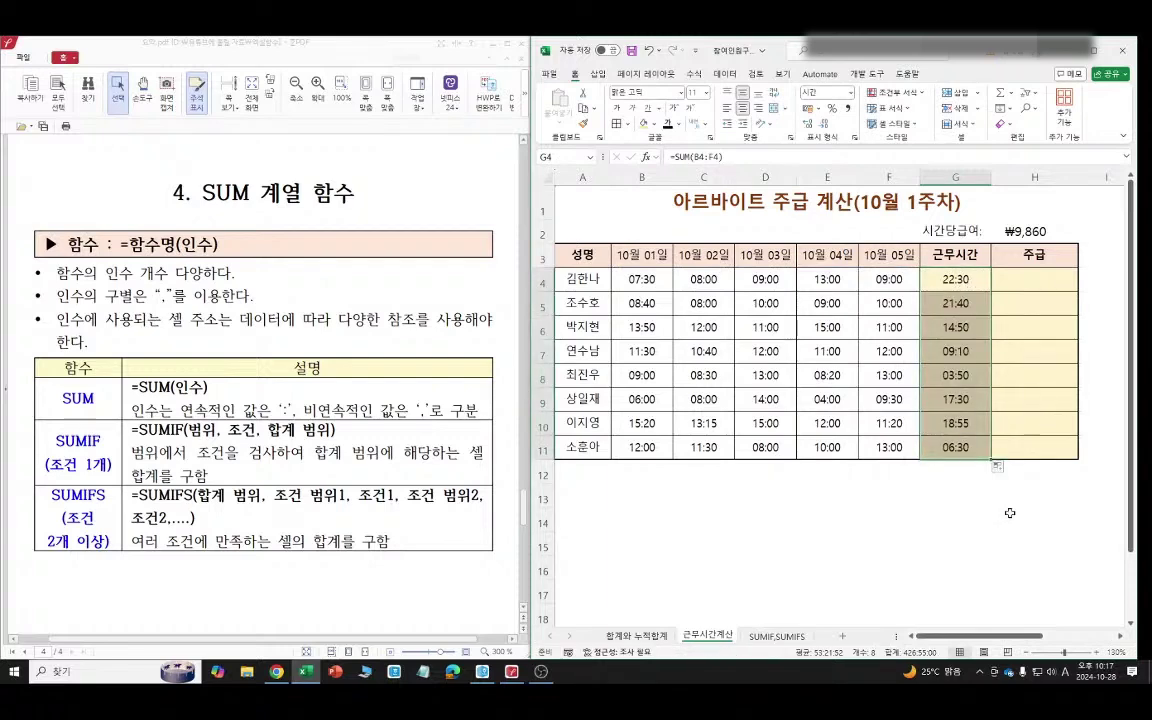
click(950, 497)
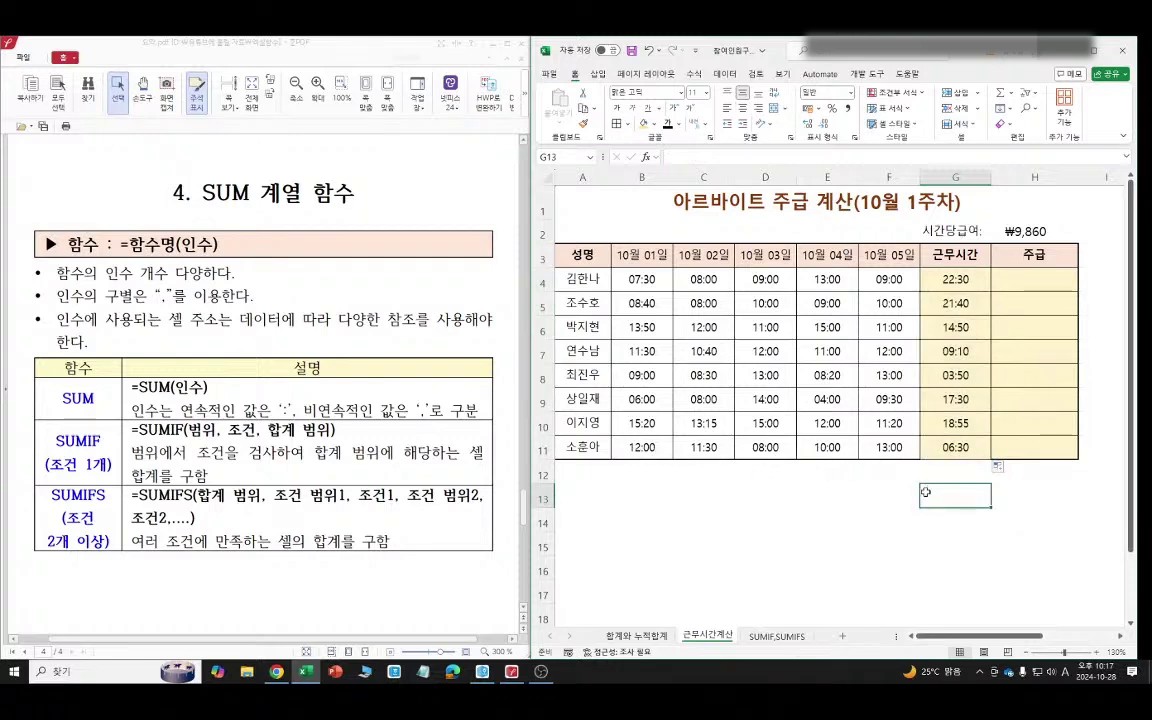
click(998, 466)
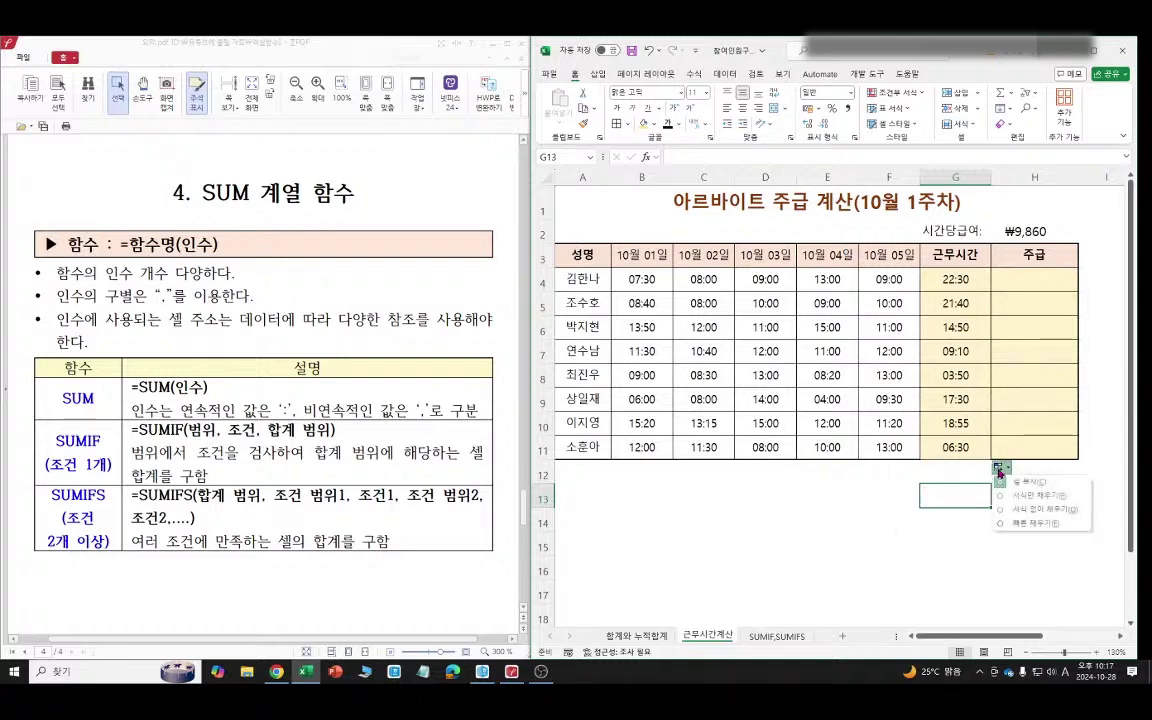
click(1030, 511)
click(890, 518)
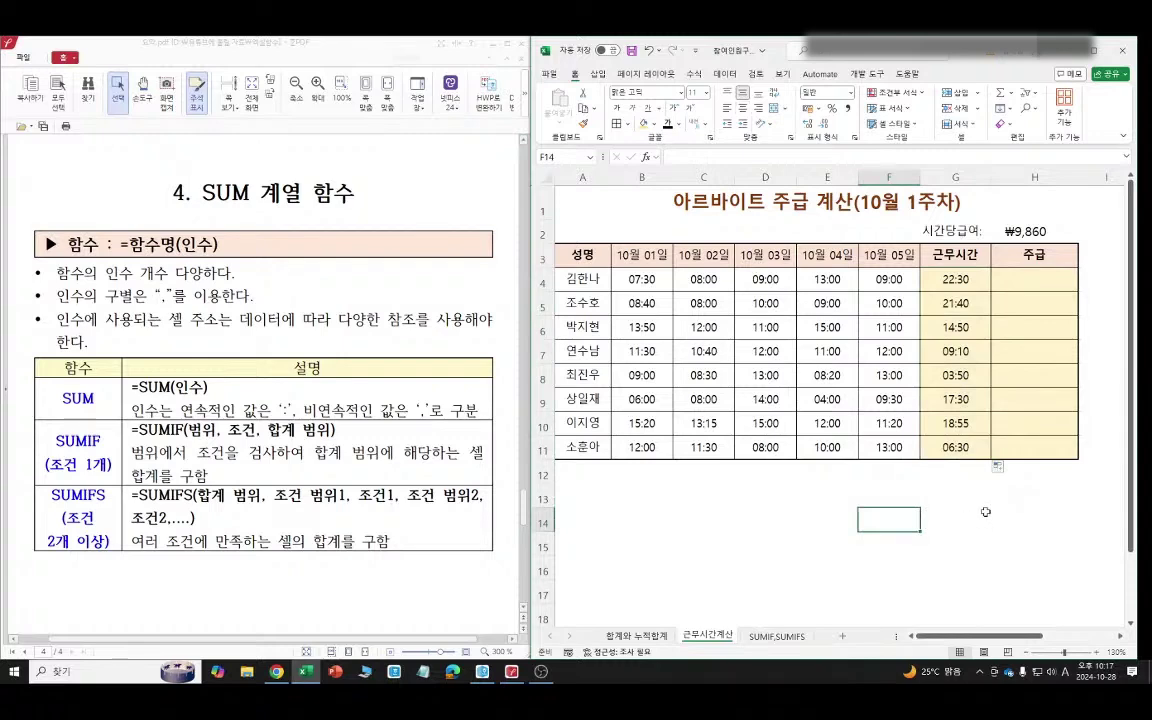
Display the sheet's formulas and examine the underlying serial values of the dates in B3 and C3 and the time in B4.
key(Down)
key(ctrl+grave)
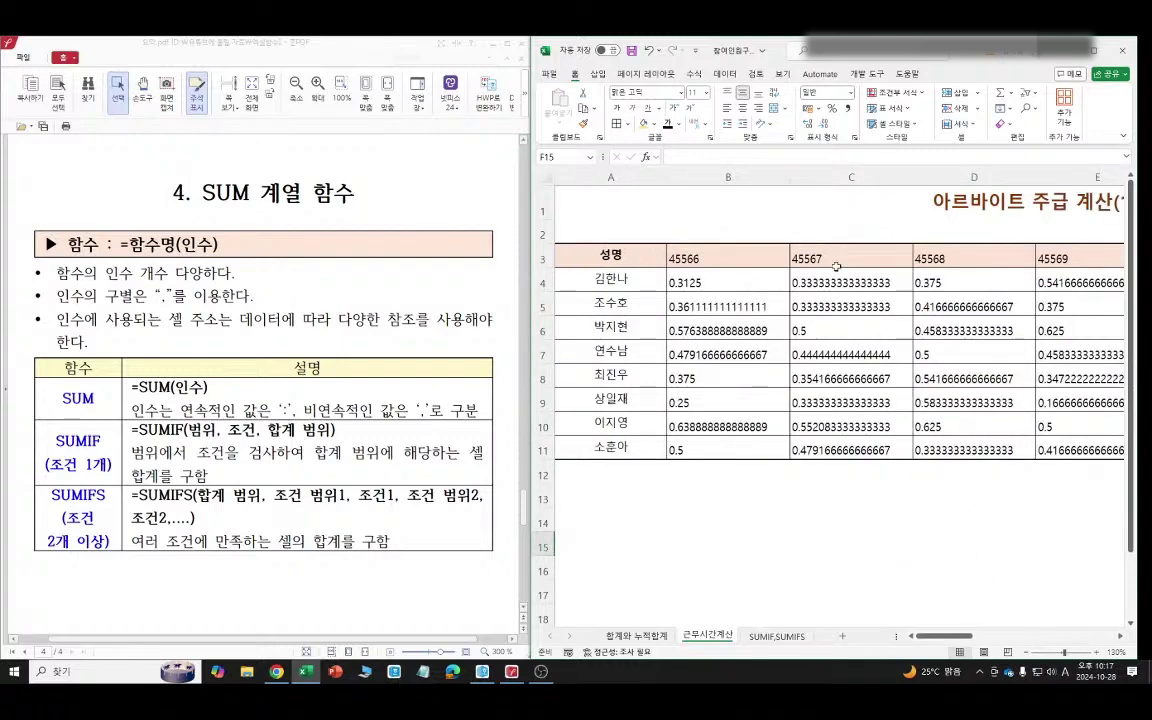
click(768, 258)
click(856, 258)
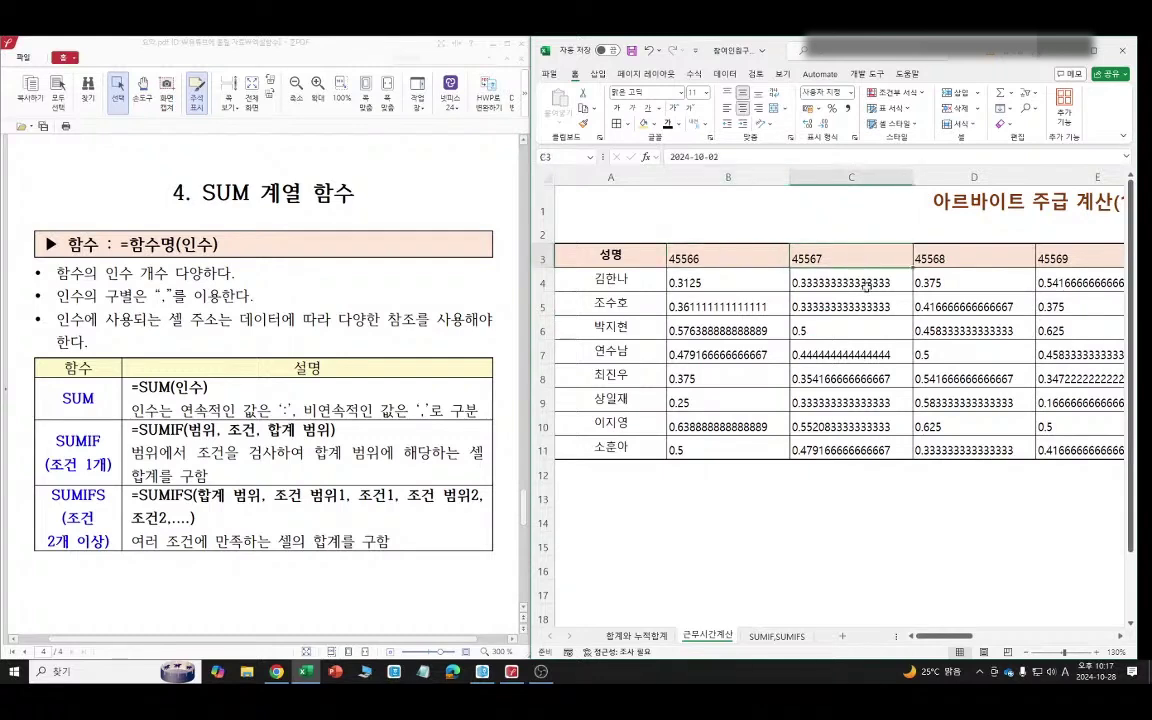
click(722, 259)
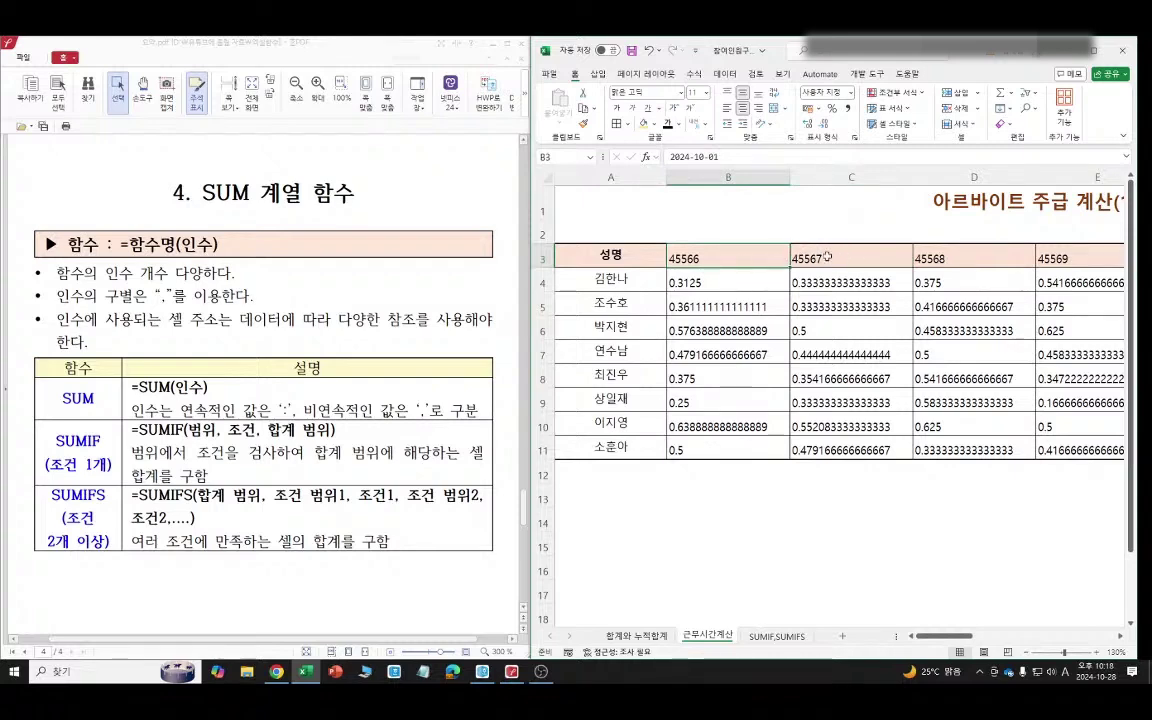
click(778, 277)
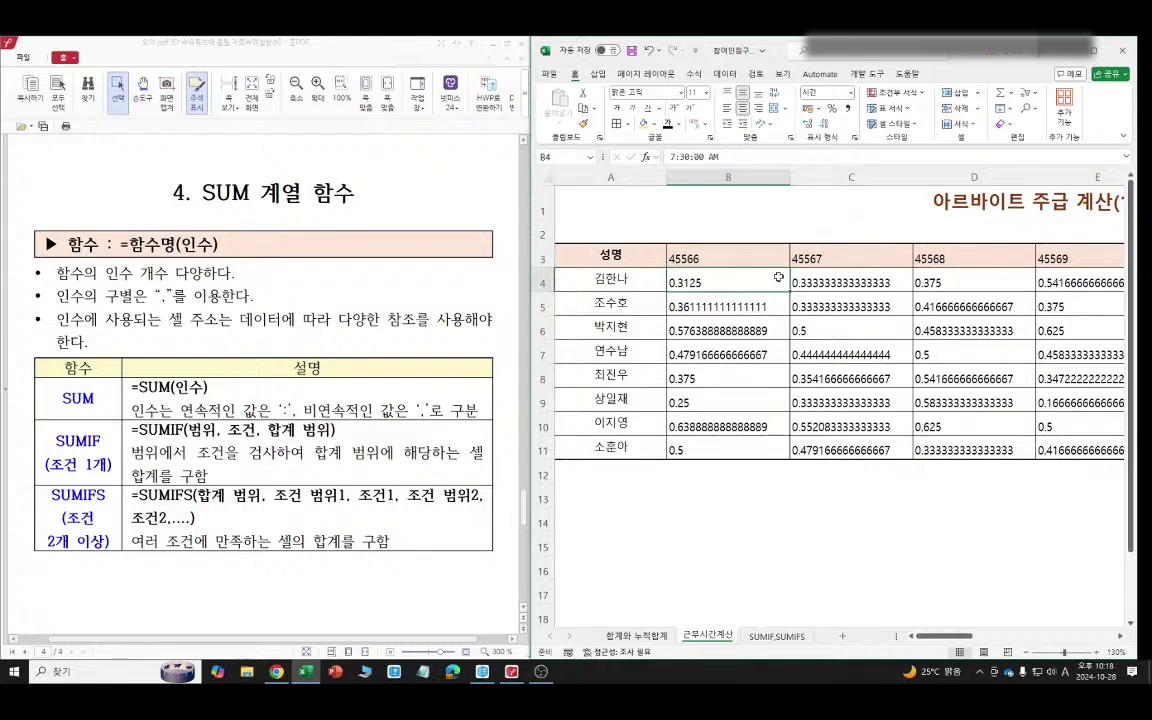
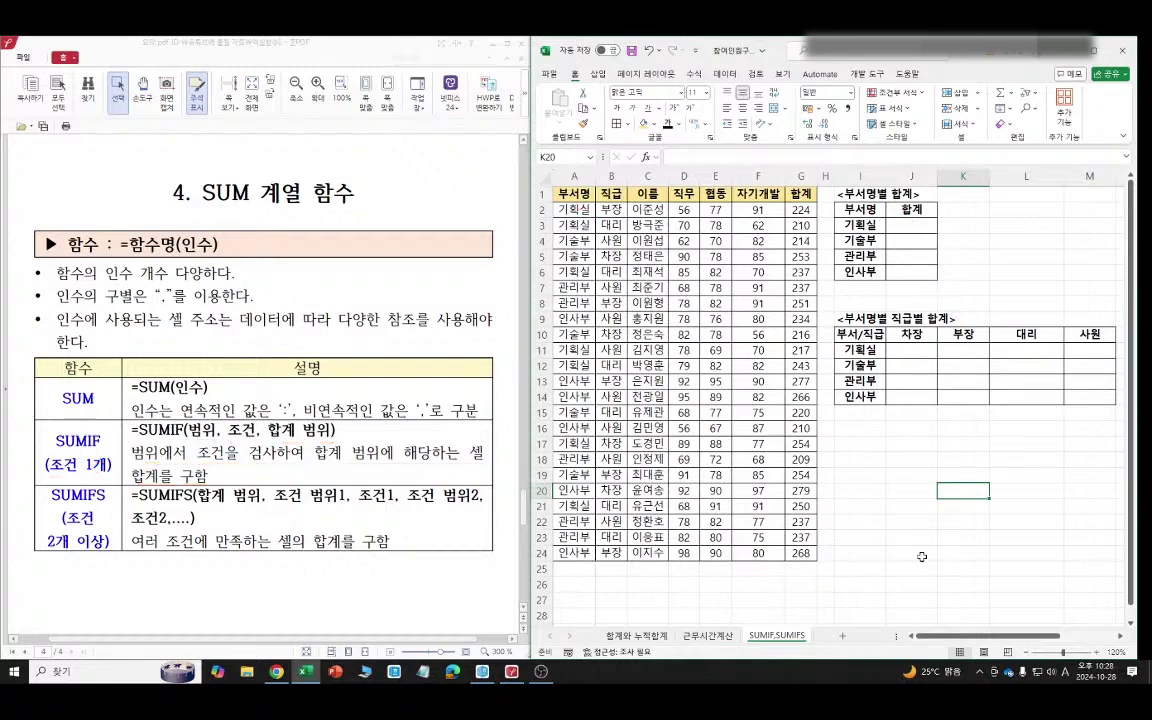
Examine the 부서명 column, the department criteria in I3:I6 and the 합계 column on the SUMIF,SUMIFS sheet.
drag(588, 209, 586, 553)
click(869, 228)
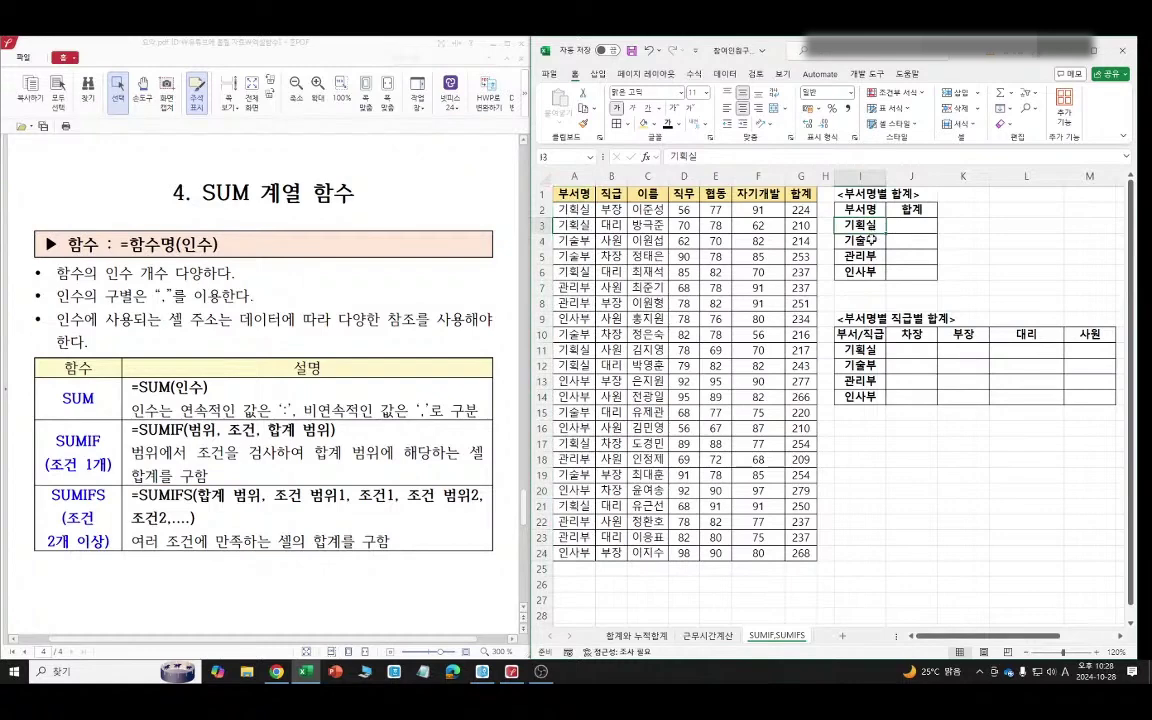
click(869, 272)
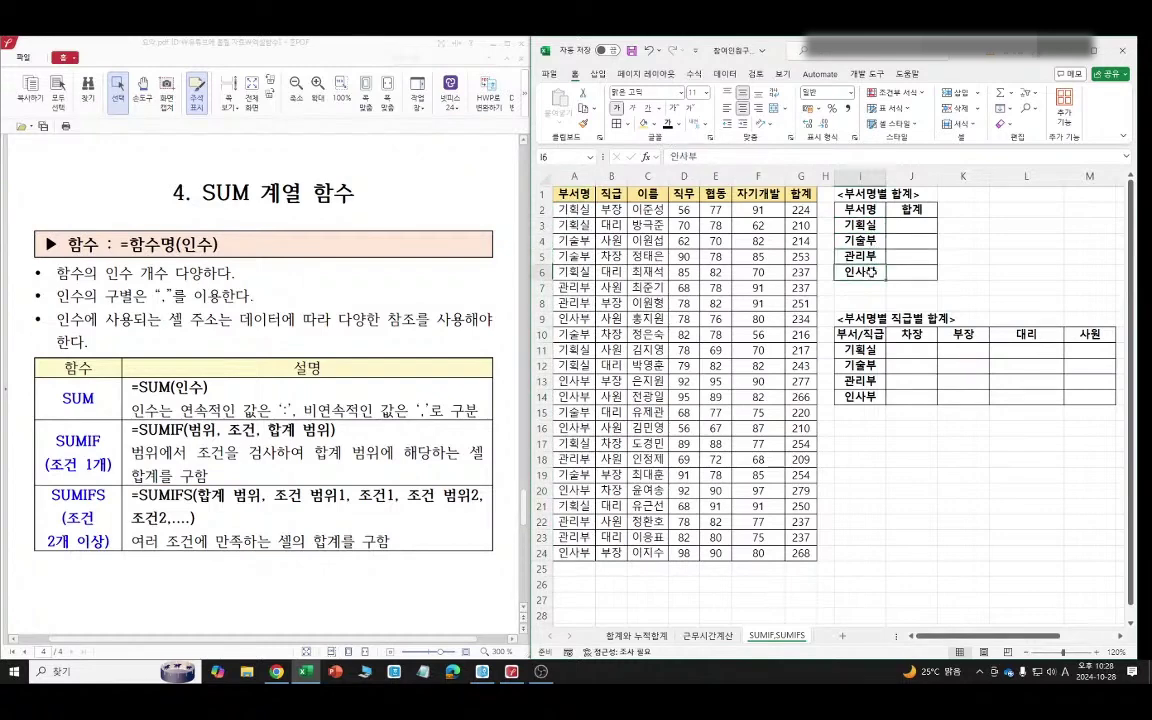
drag(800, 209, 806, 553)
click(859, 537)
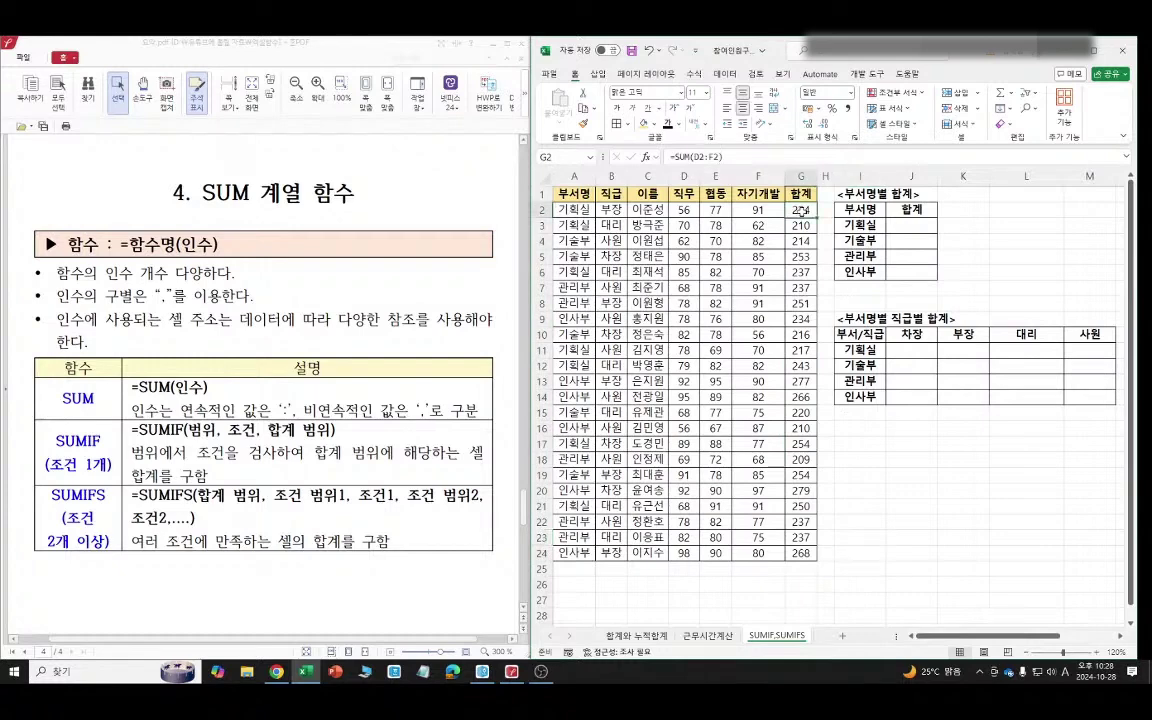
click(911, 459)
Enter =SUMIF($A$2:$A$24,I3,$G$2:$G$24) in J3 to total the 기획실 department's scores.
click(922, 230)
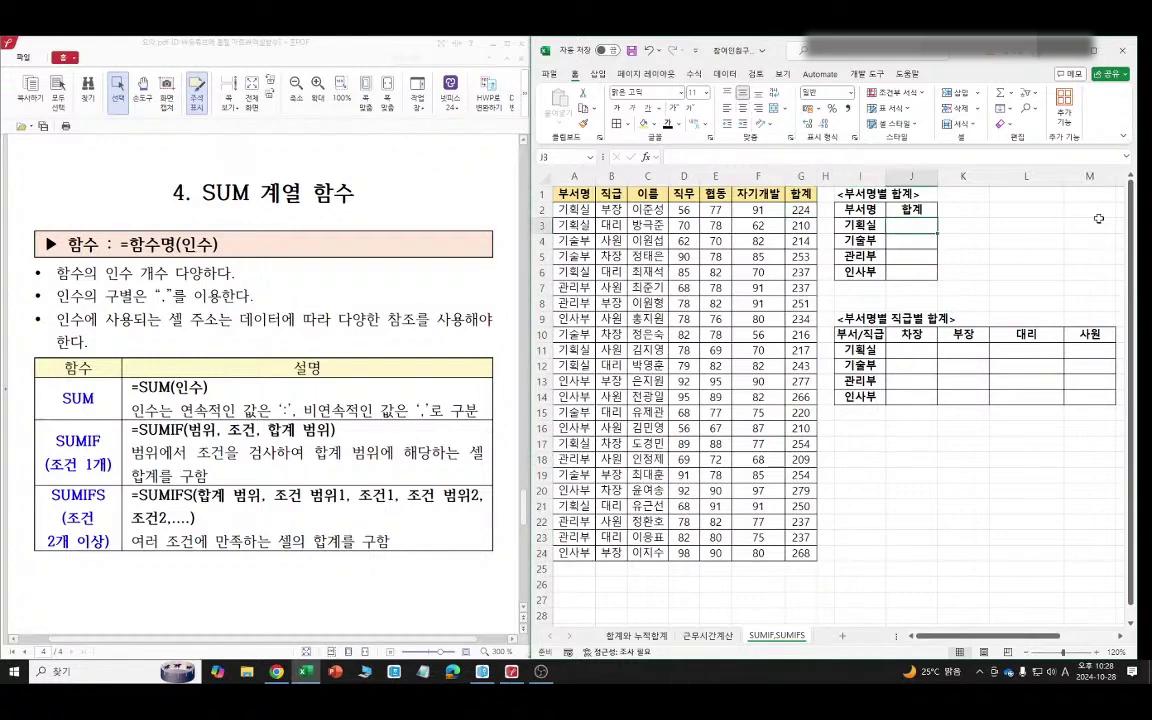
text(=SU)
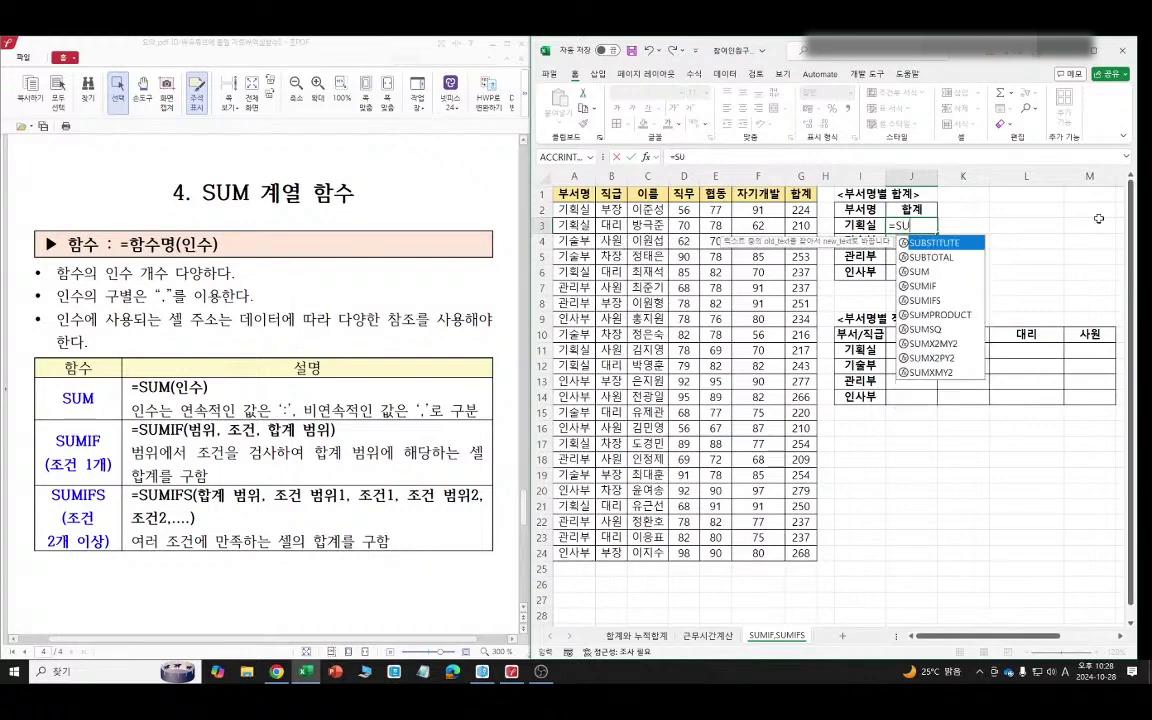
double_click(930, 285)
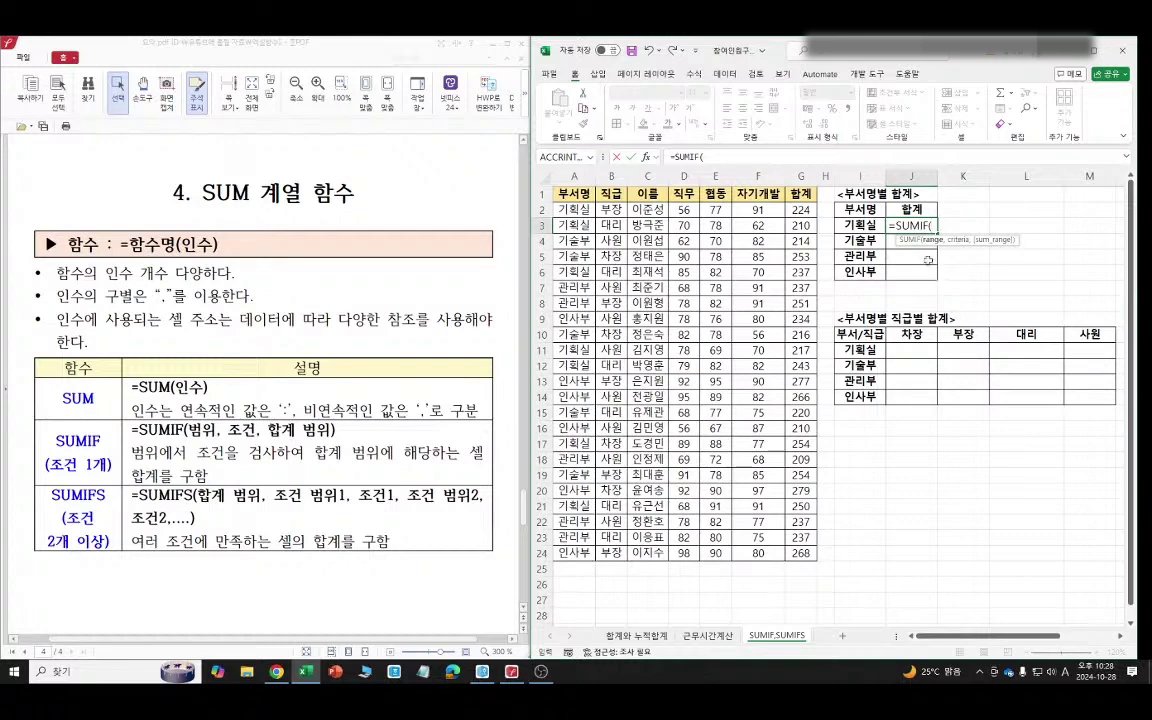
drag(572, 209, 566, 553)
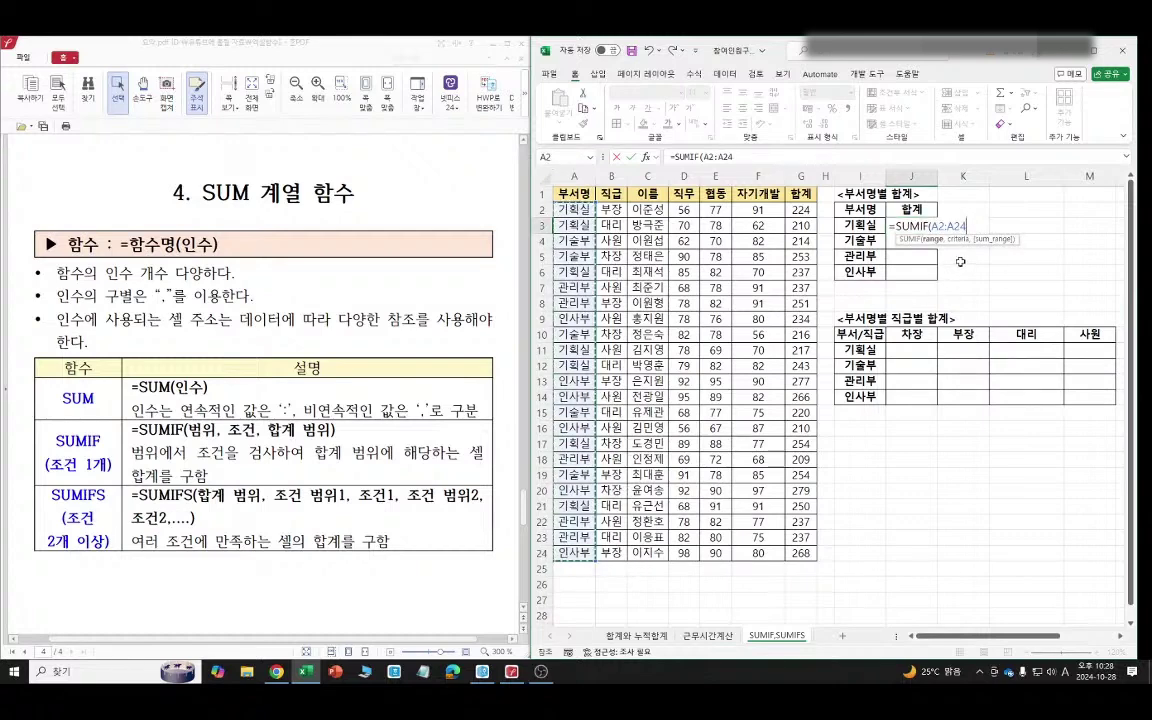
key(F4)
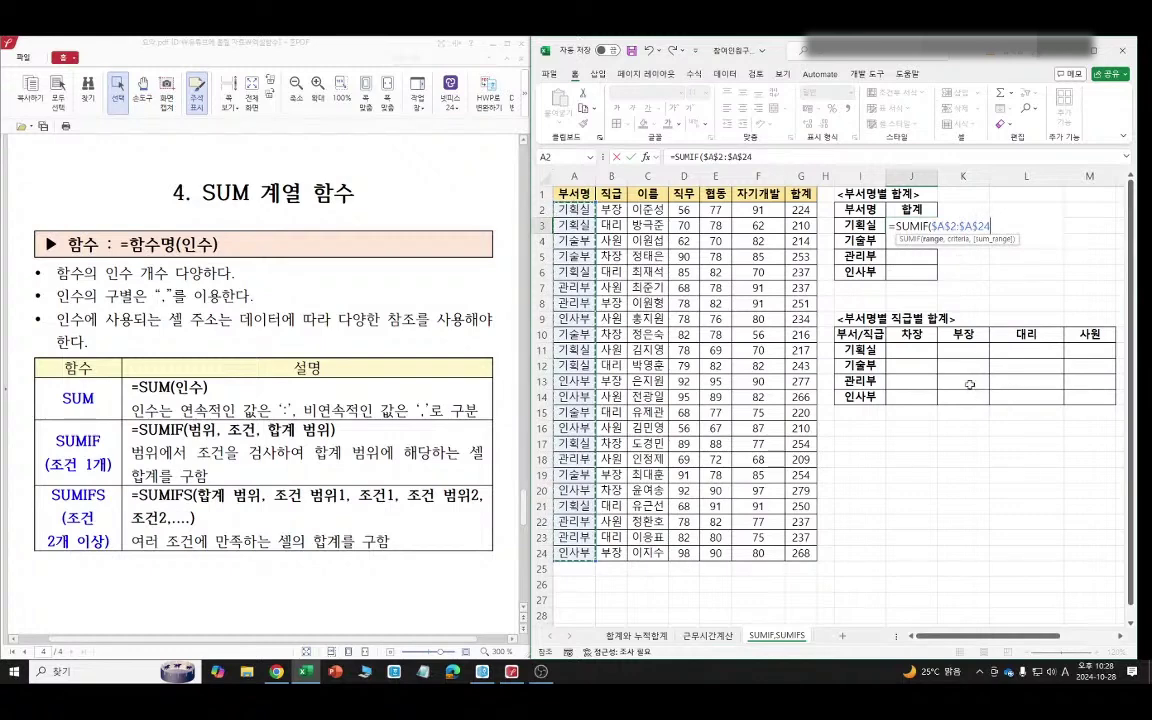
text(,)
click(860, 227)
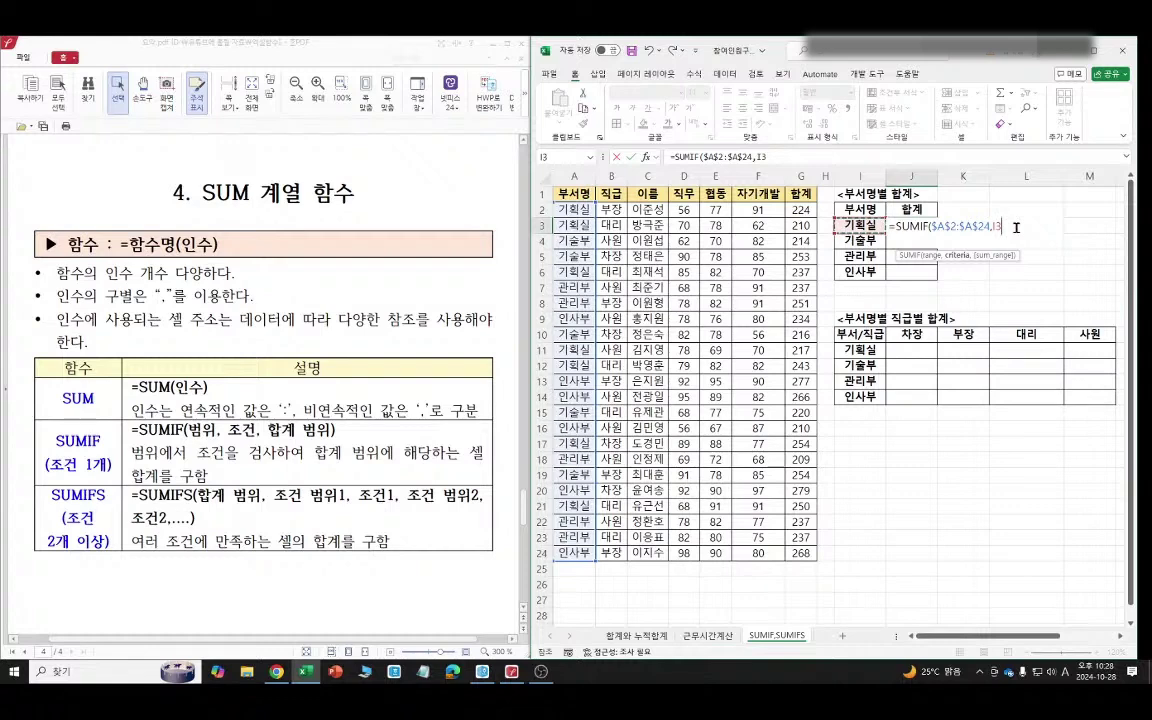
text(,)
drag(800, 209, 800, 553)
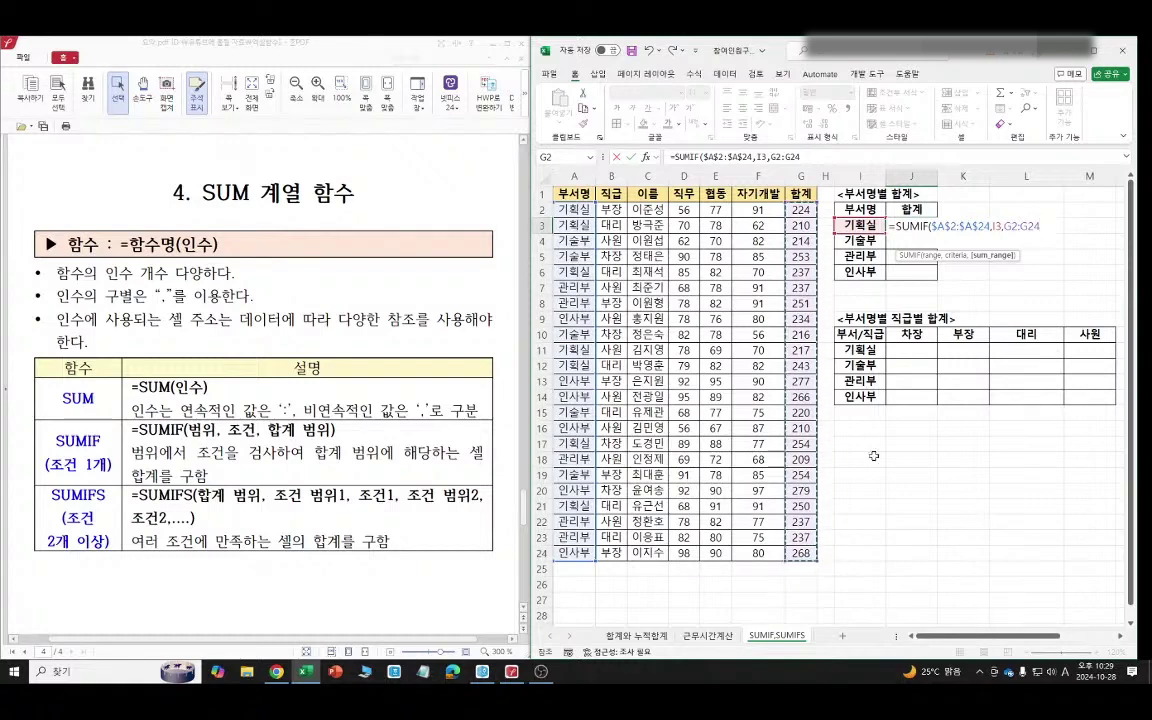
key(F4)
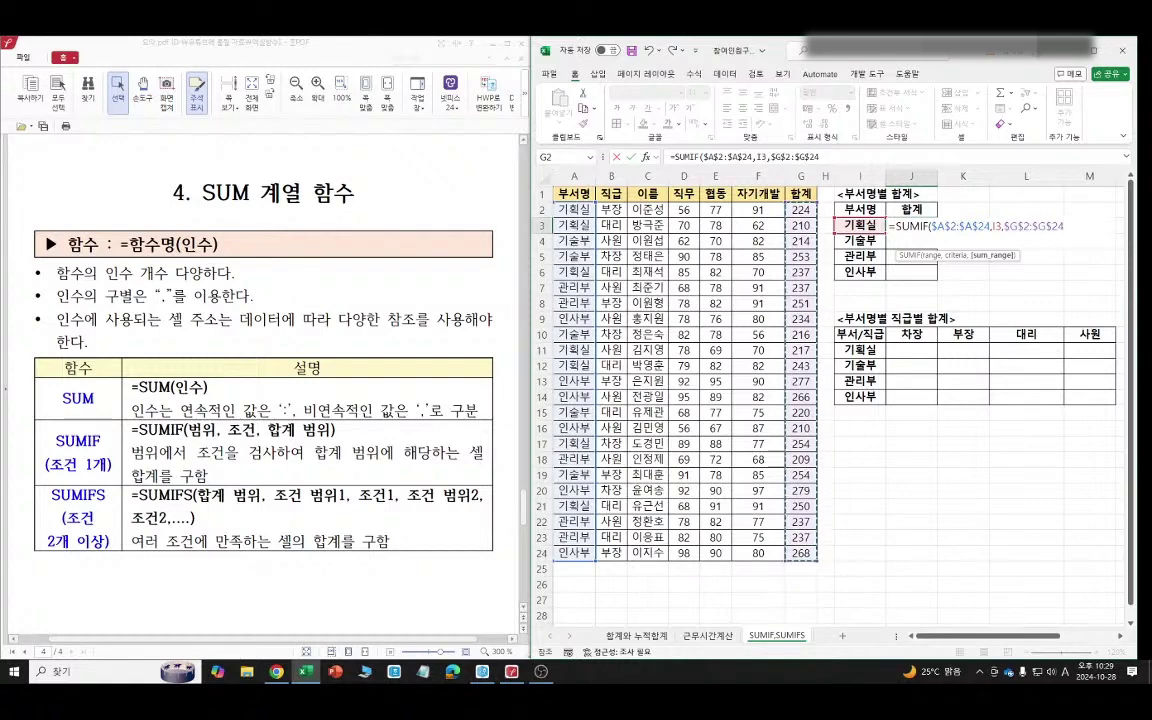
key(Return)
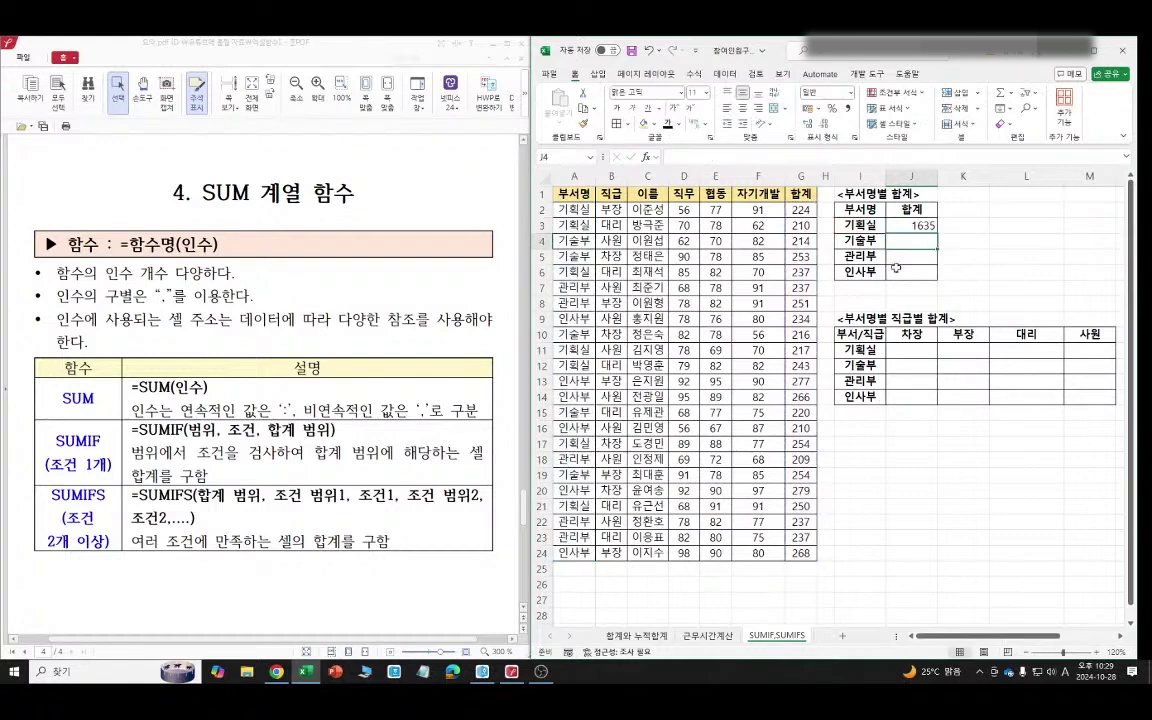
Fill the SUMIF formula from J3 down to J6 and apply the comma number style to the results.
click(915, 226)
double_click(938, 232)
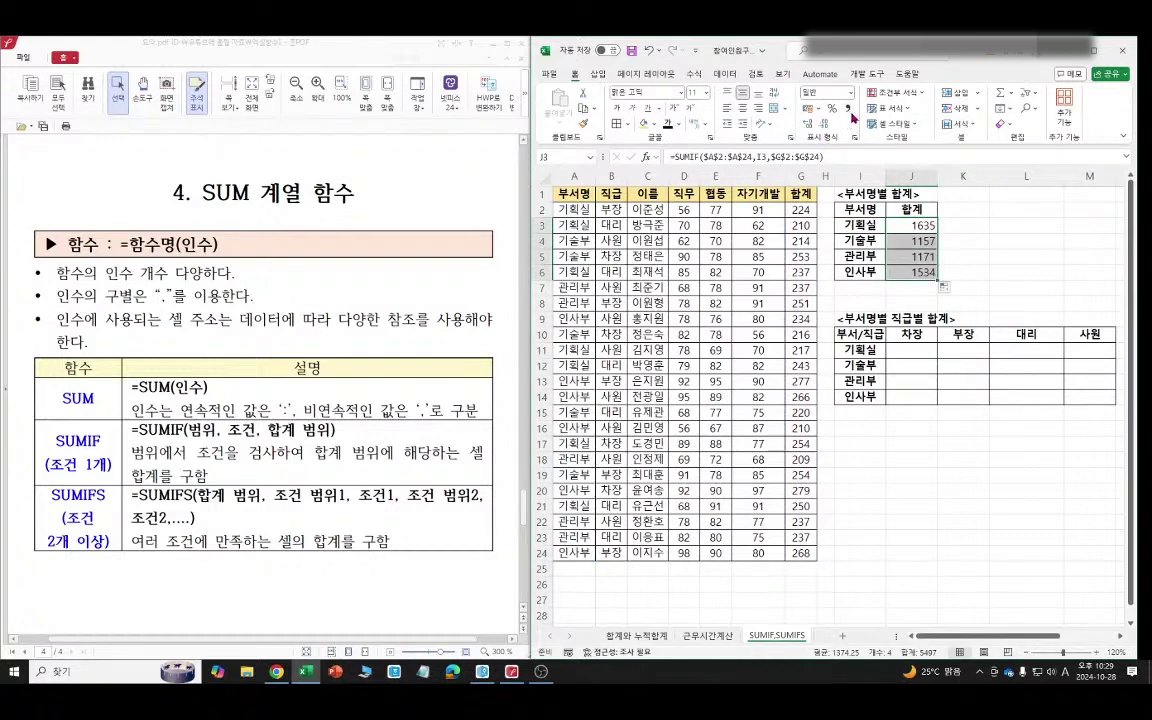
click(847, 108)
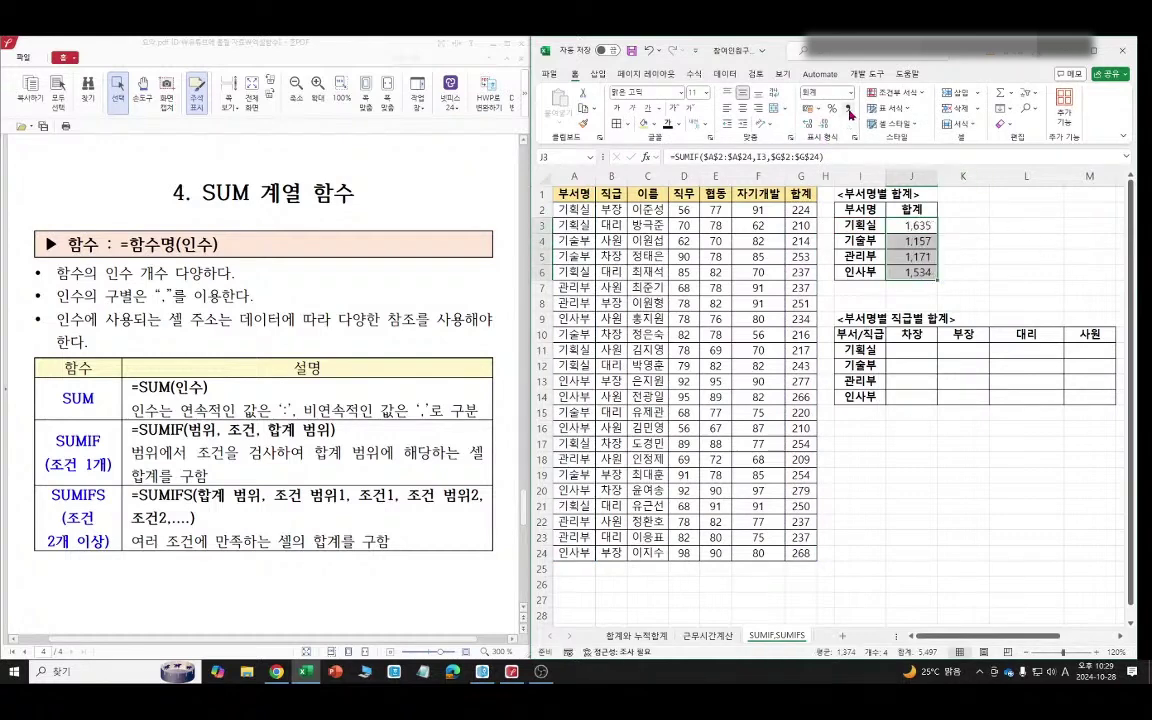
click(1022, 228)
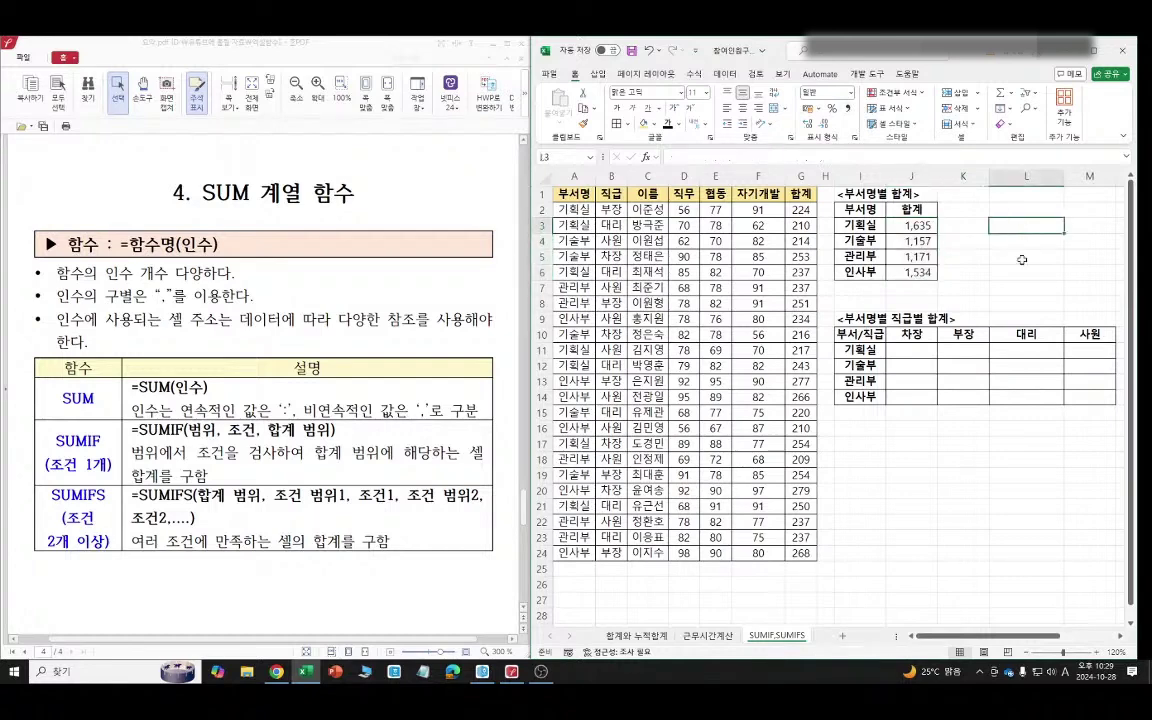
Examine the department row labels I11:I14 and the rank column headings J10:M10 of the 부서명별 직급별 합계 table.
drag(858, 349, 858, 396)
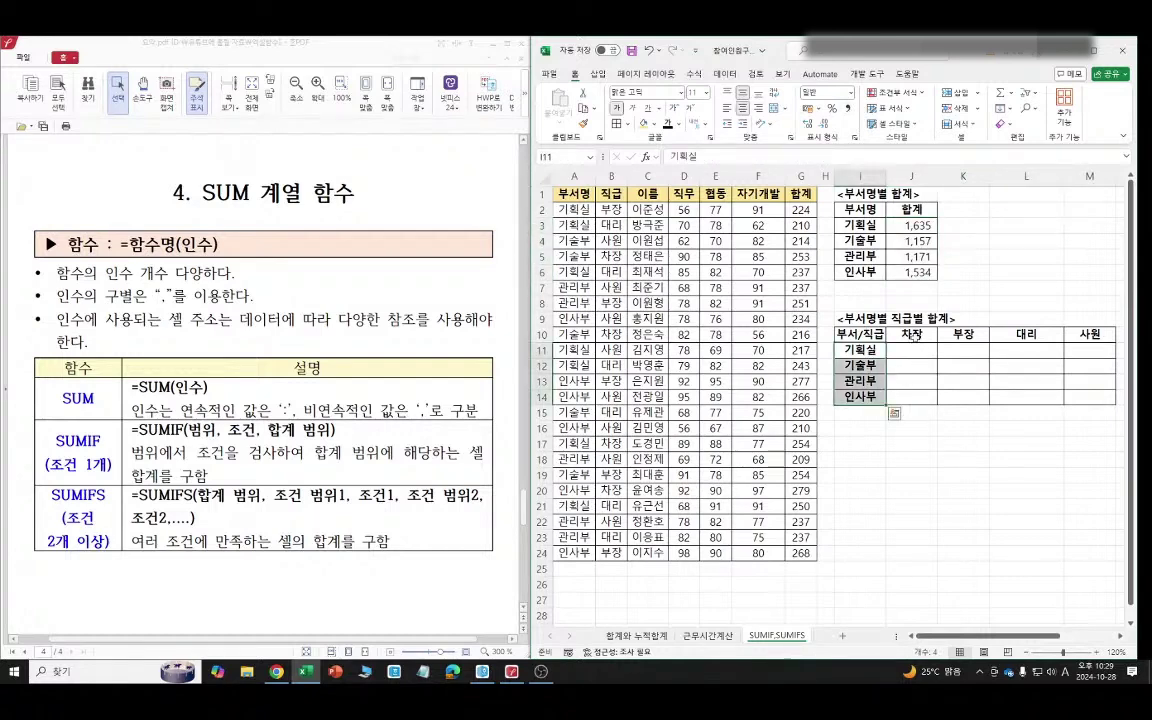
key(Right)
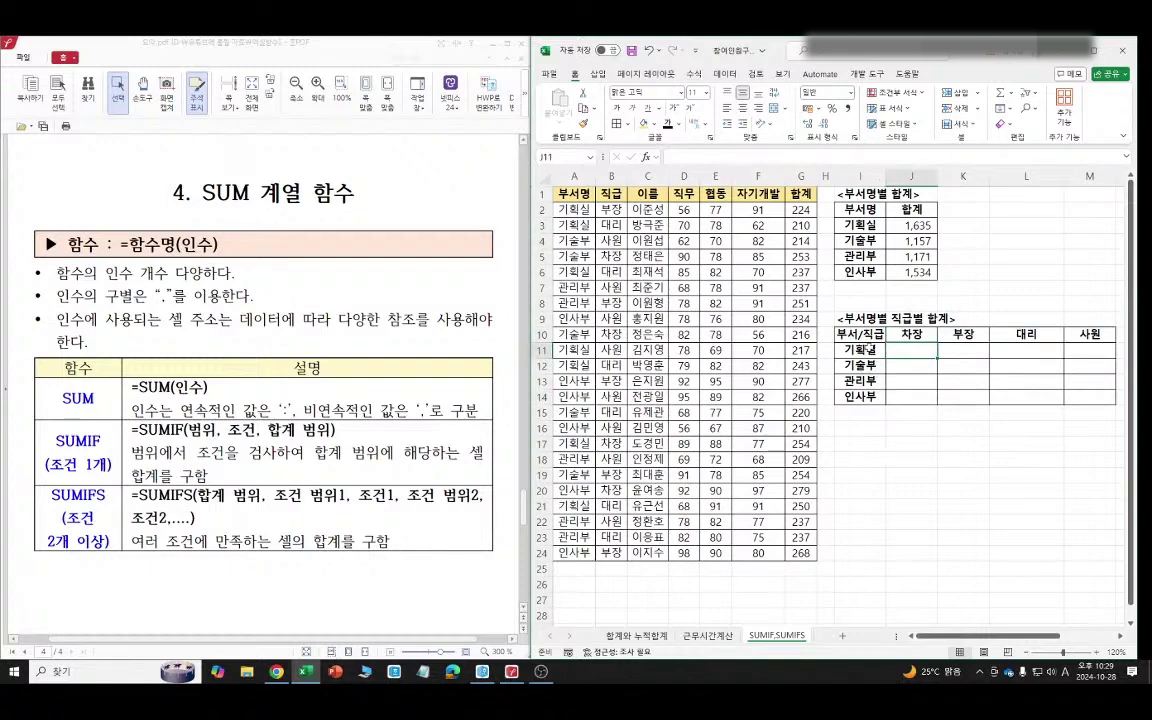
drag(862, 350, 872, 395)
drag(911, 334, 1088, 334)
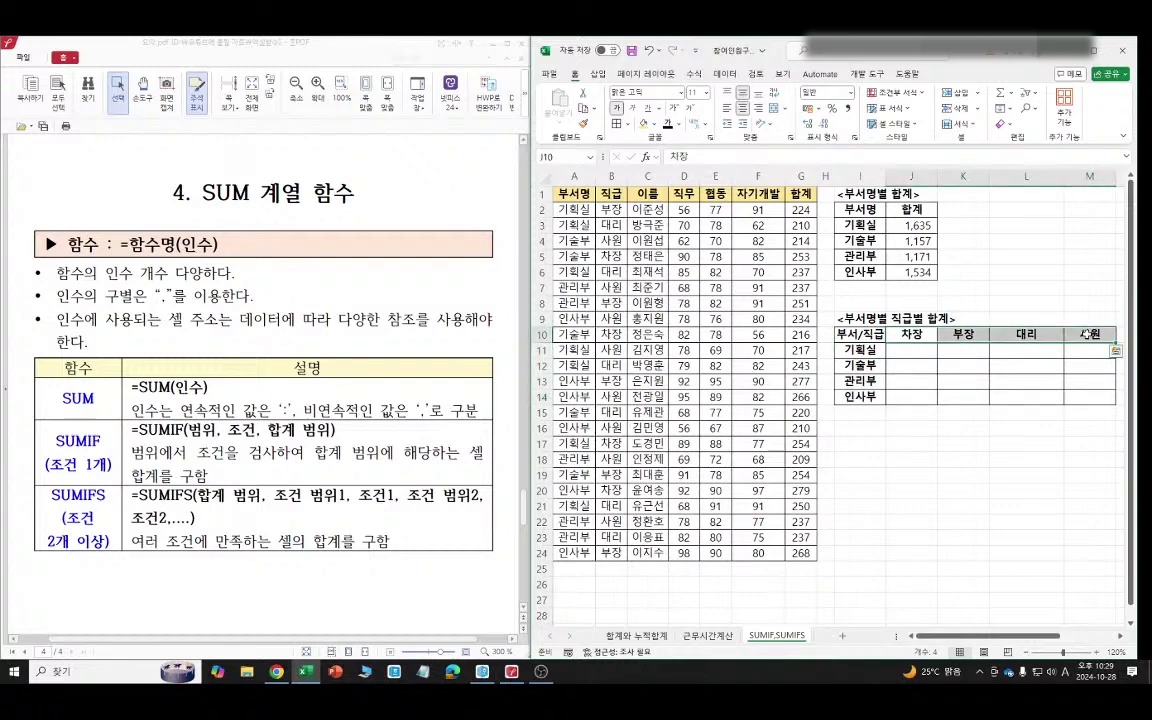
click(1012, 441)
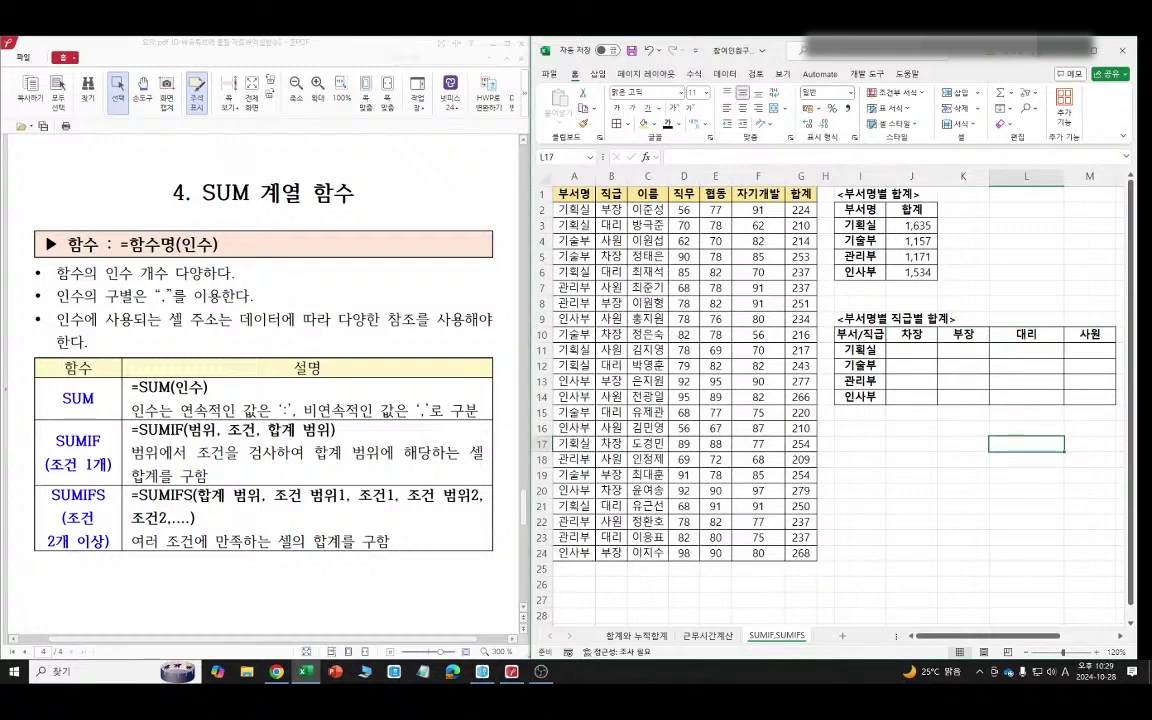
Examine the SUMIFS syntax in the function reference PDF and compare its argument order with that of SUMIF.
mouse_move(46, 506)
mouse_down()
mouse_move(99, 507)
mouse_move(100, 550)
mouse_up()
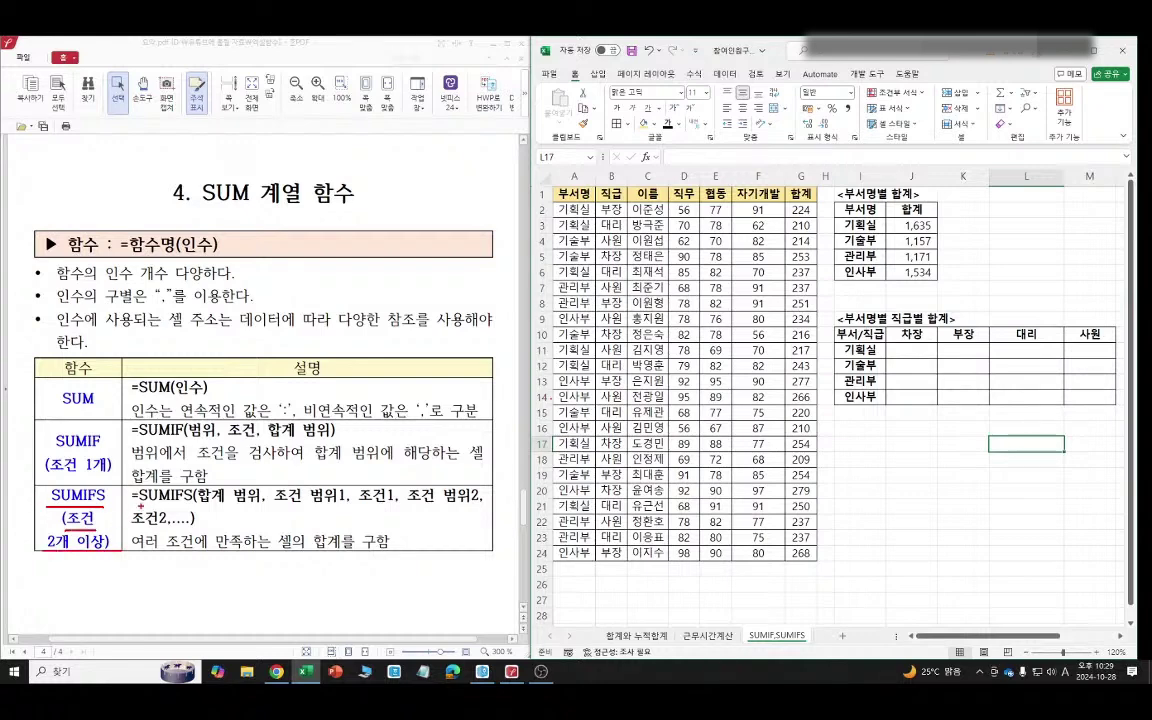
drag(137, 510, 190, 511)
drag(138, 437, 190, 438)
drag(268, 441, 335, 441)
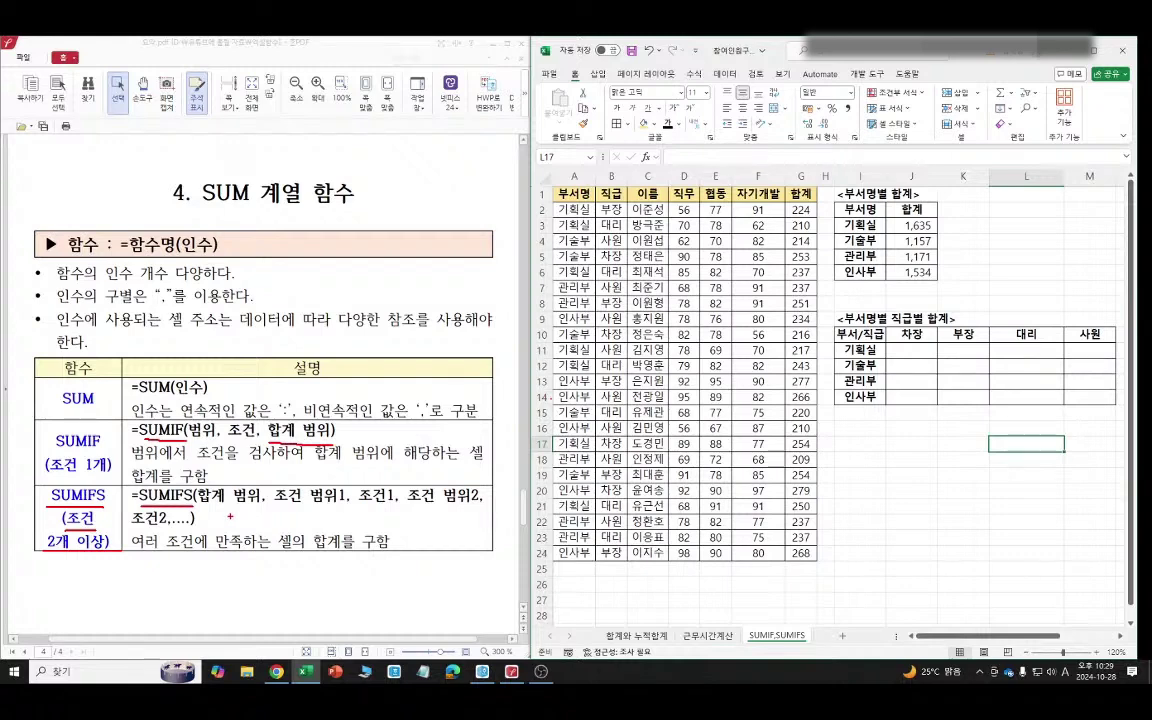
drag(207, 510, 468, 509)
drag(130, 526, 166, 526)
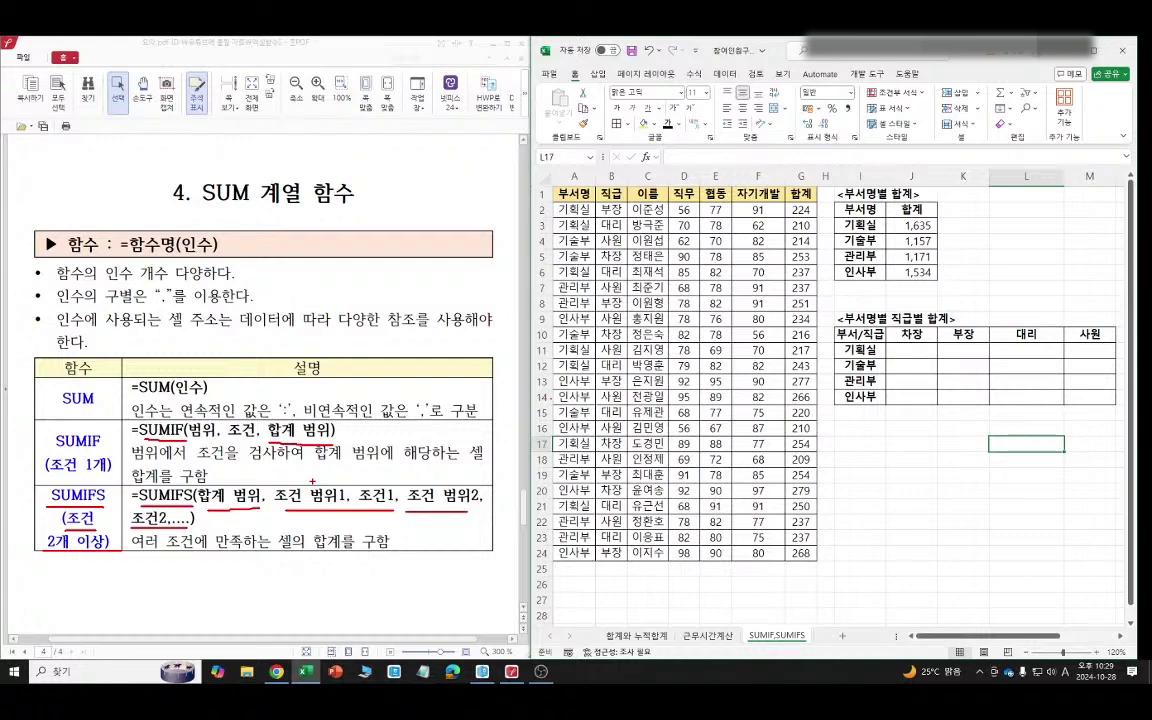
key(Escape)
Start a SUMIFS formula in J11 with the absolute sum range $G$2:$G$24.
click(911, 349)
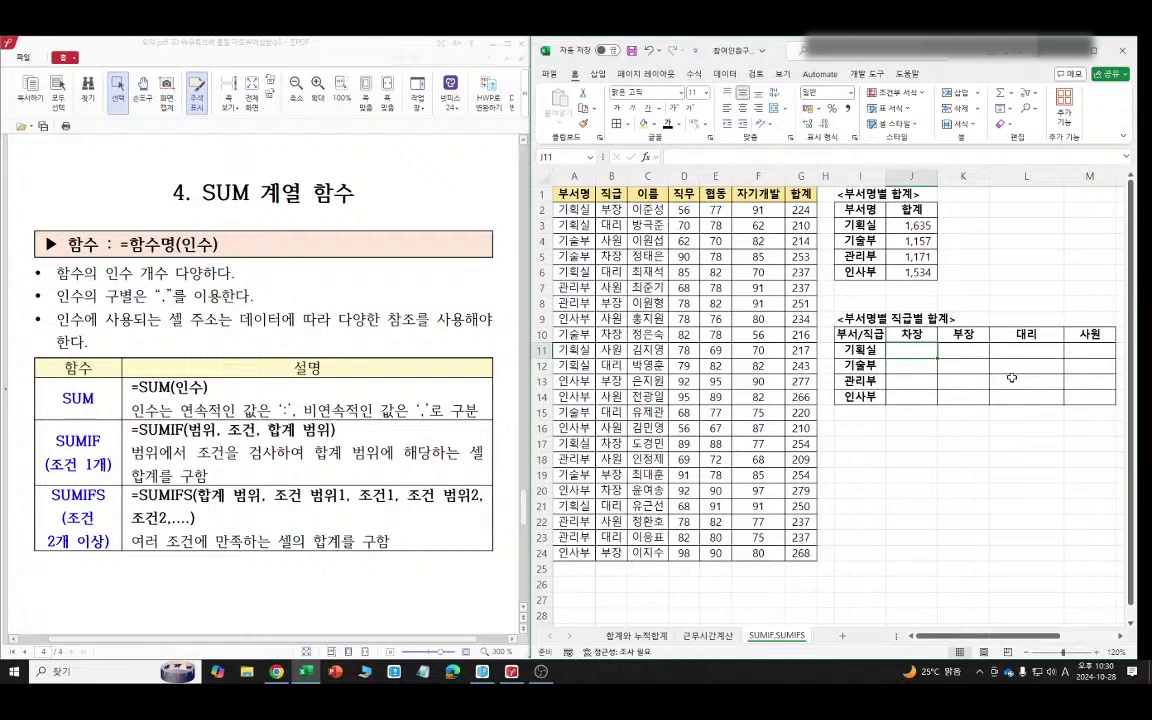
text(=SU)
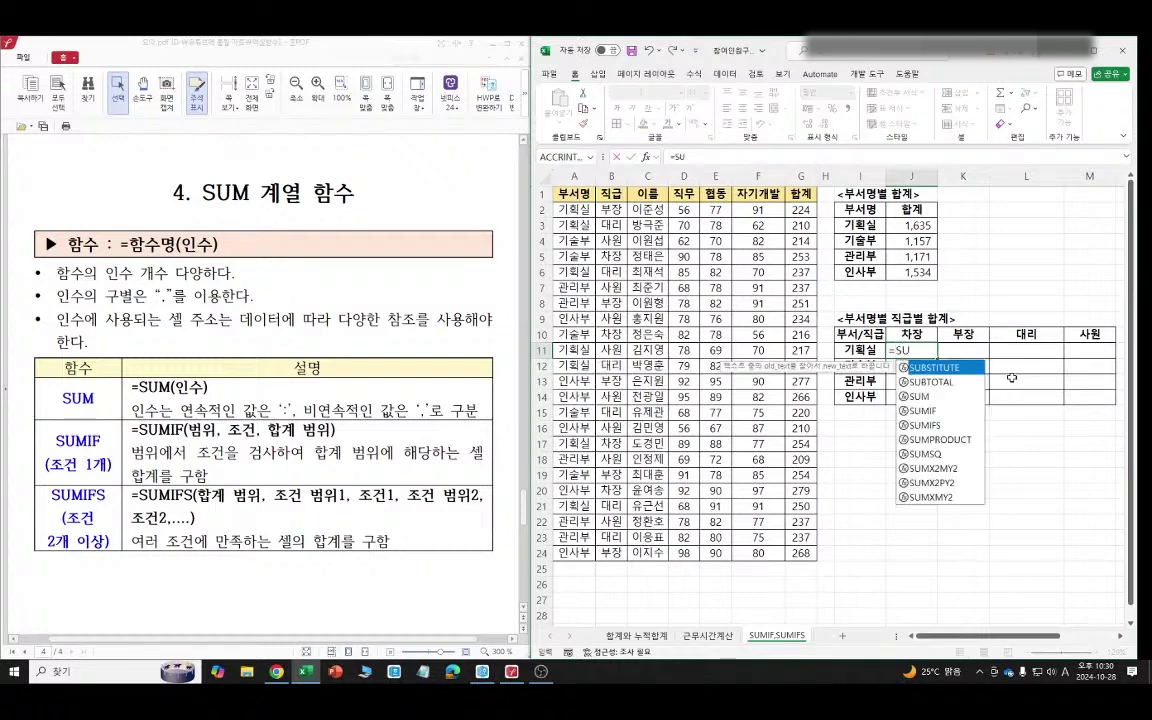
double_click(939, 424)
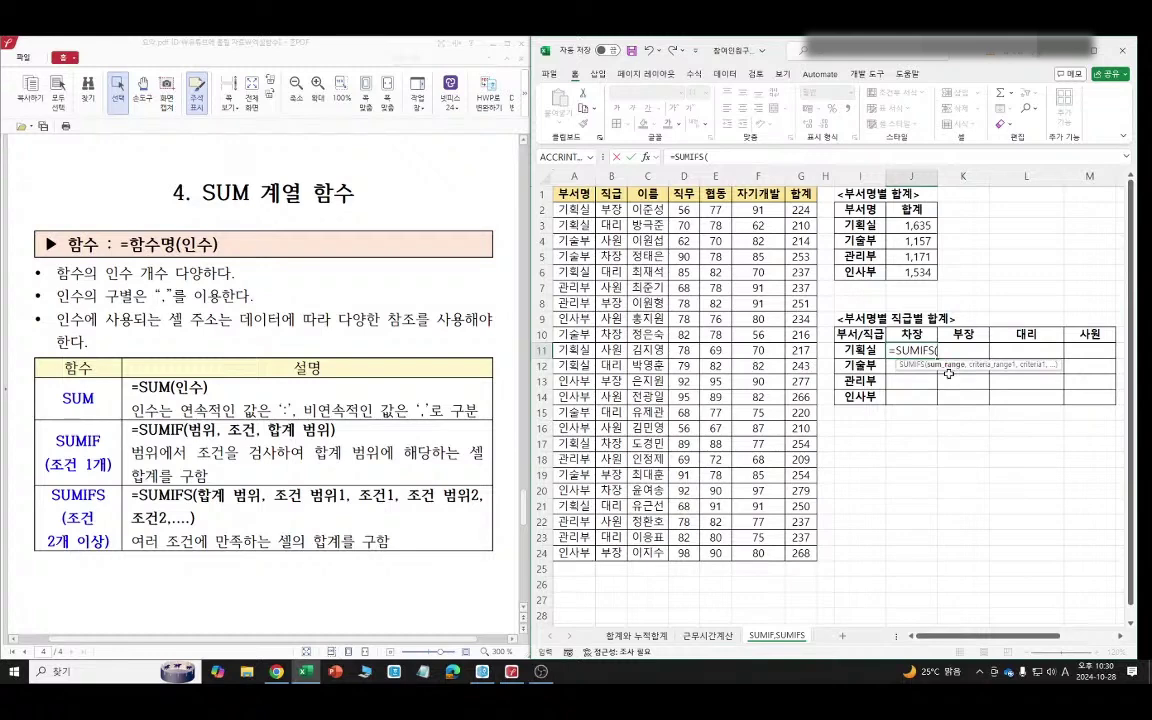
drag(800, 209, 802, 553)
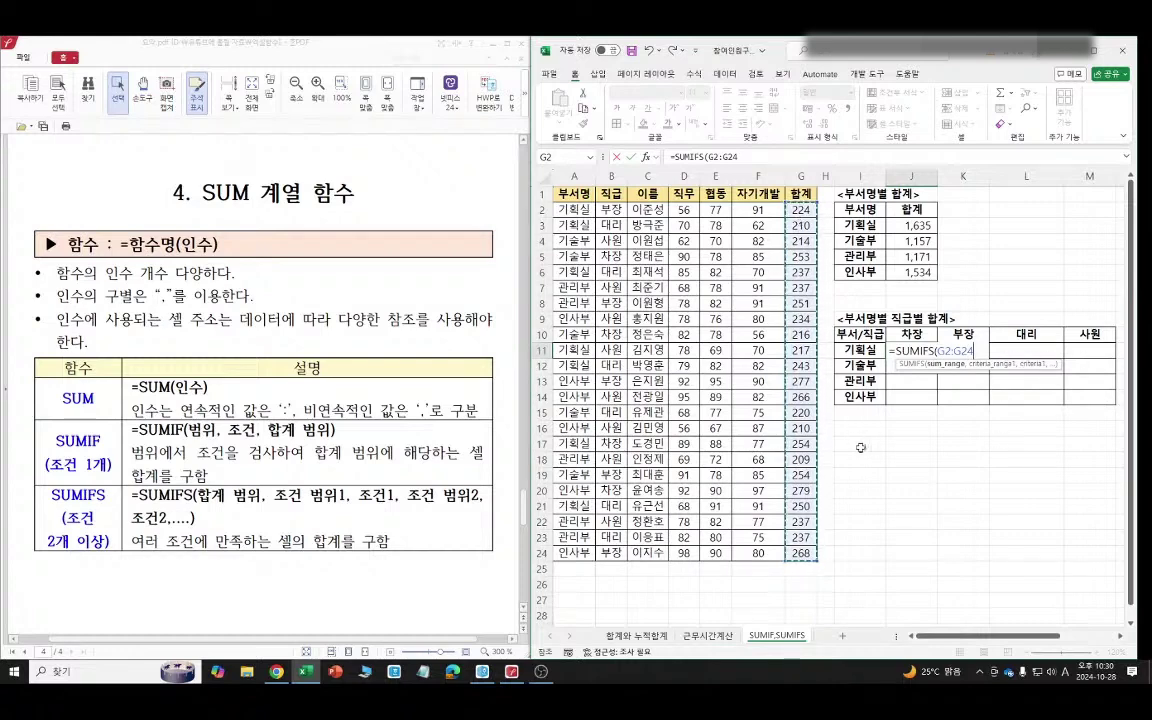
key(F4)
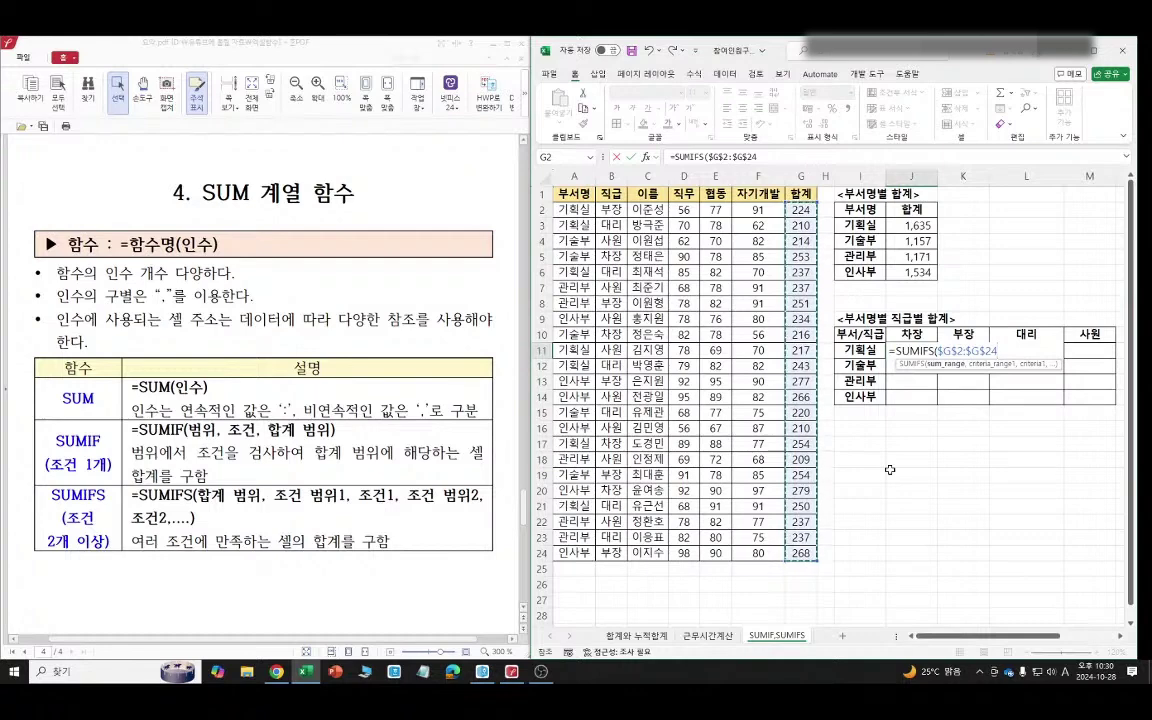
text(,)
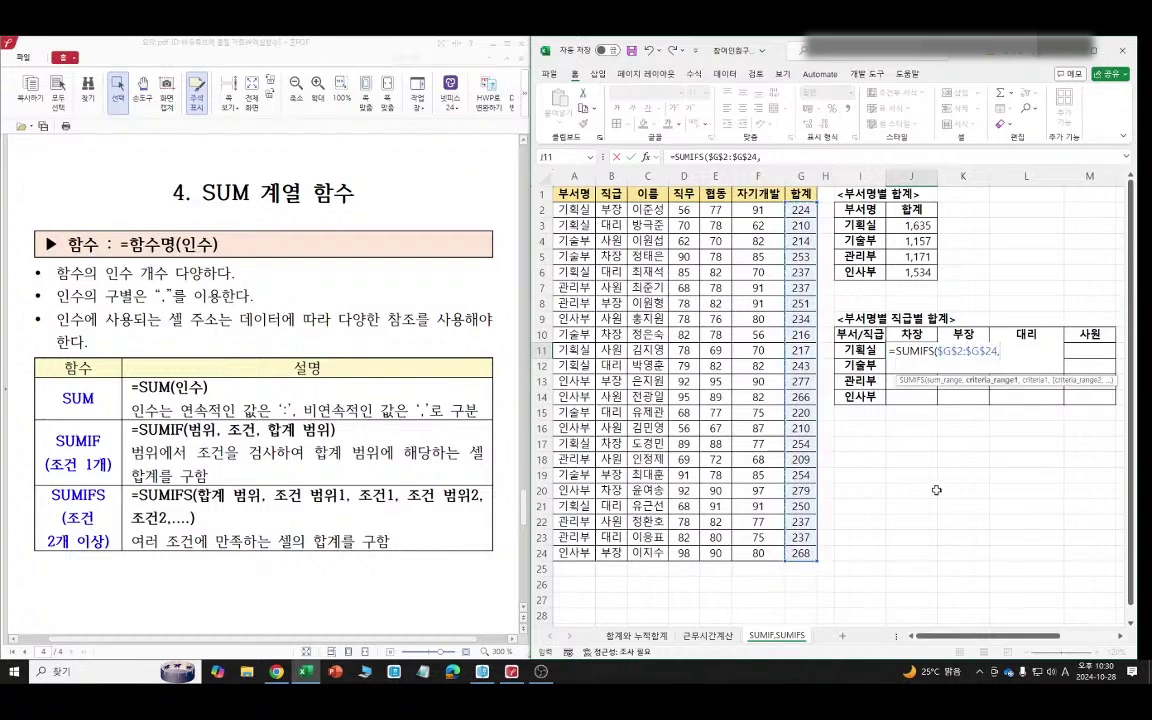
Add the department condition to the SUMIFS formula: criteria range $A$2:$A$24 with the column-locked criterion $I11.
drag(572, 210, 567, 555)
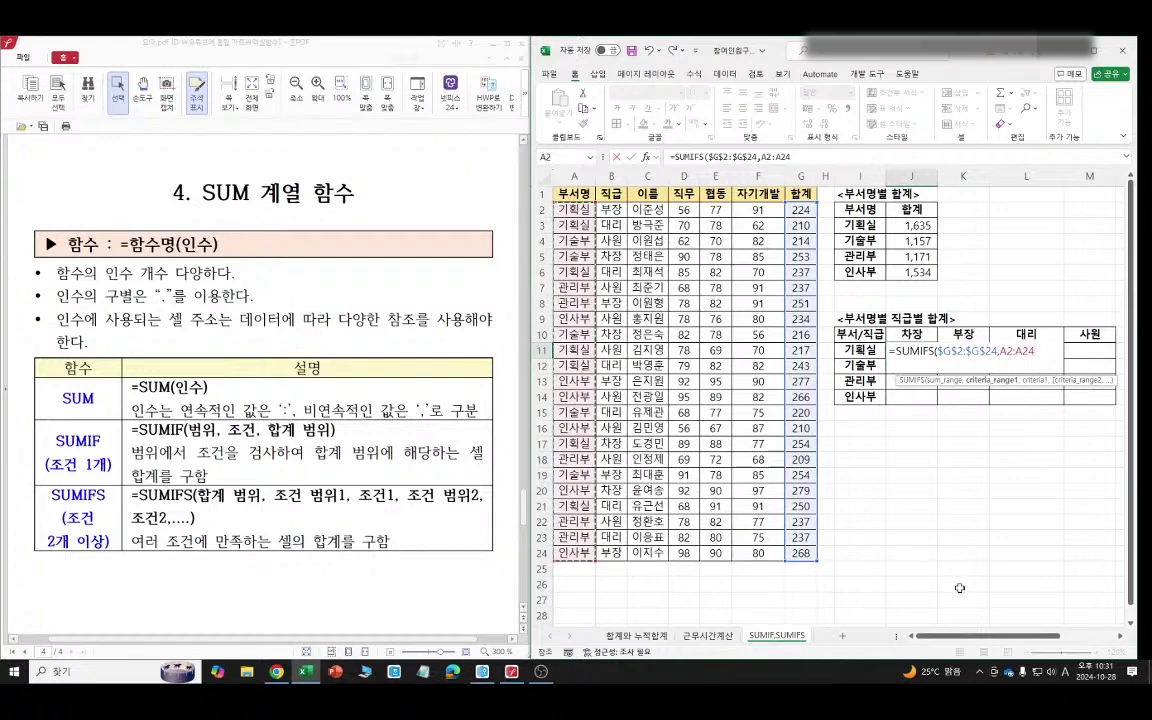
key(F4)
text(,)
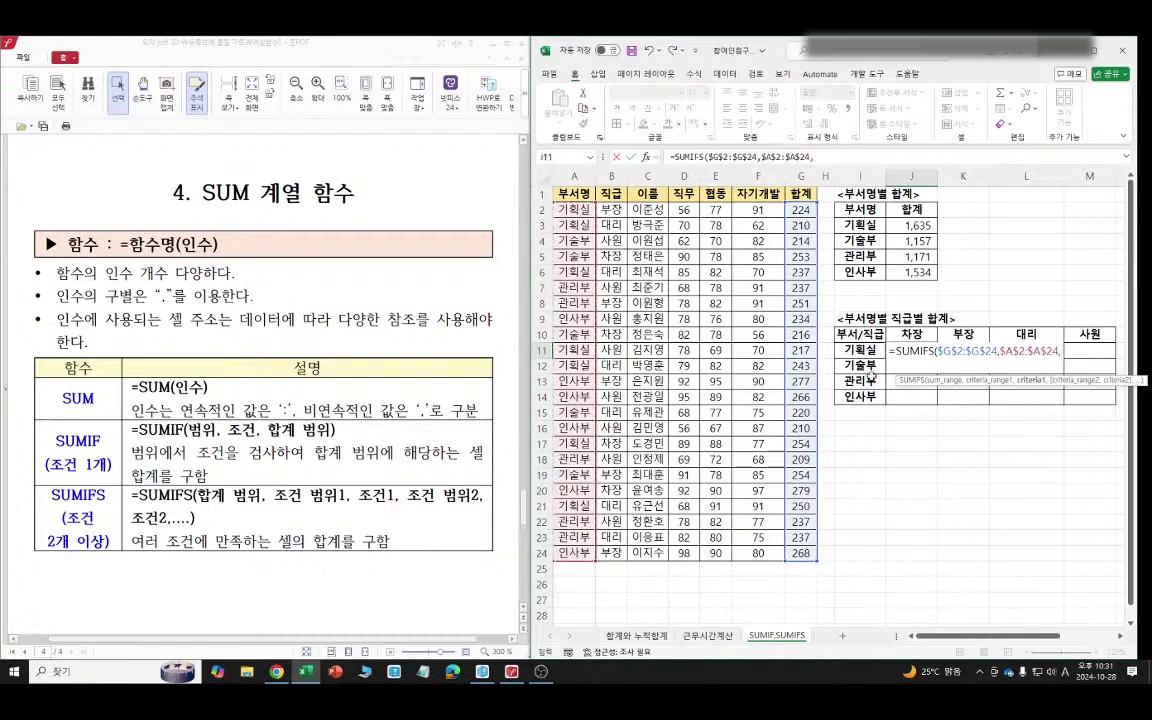
click(860, 351)
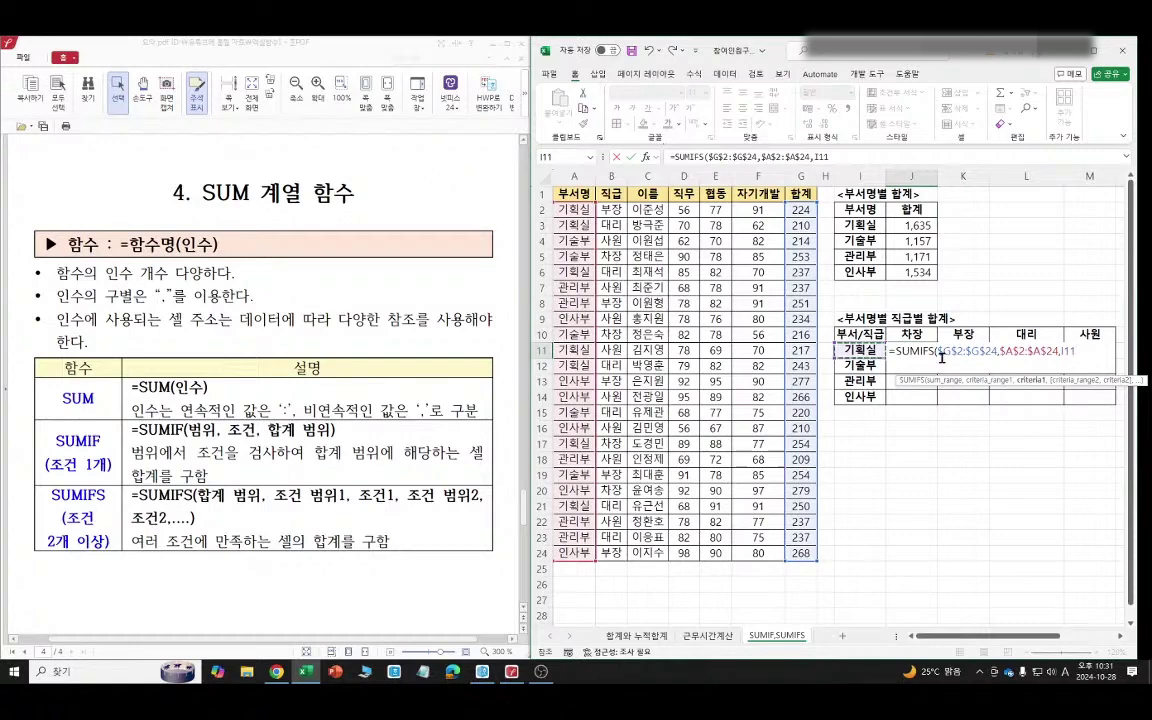
key(F4)
key(F4)
text(,)
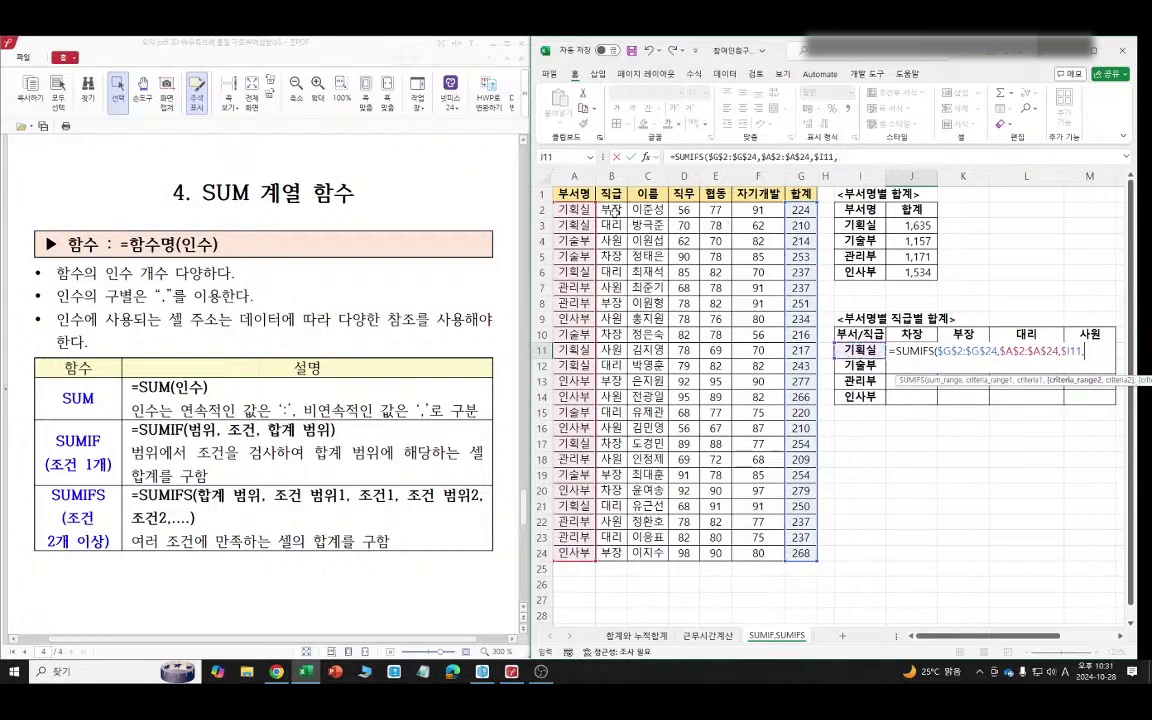
Add the rank condition with range $B$2:$B$24 and row-locked criterion J$10, and complete the SUMIFS formula in J11.
drag(611, 209, 609, 556)
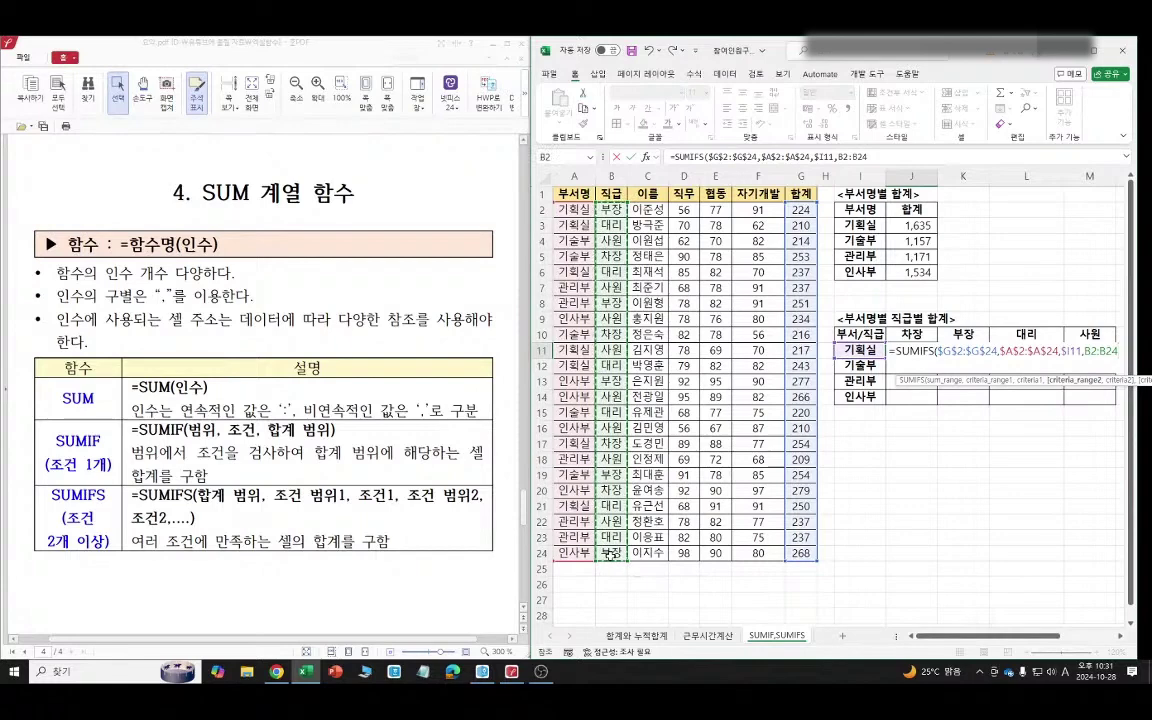
key(F4)
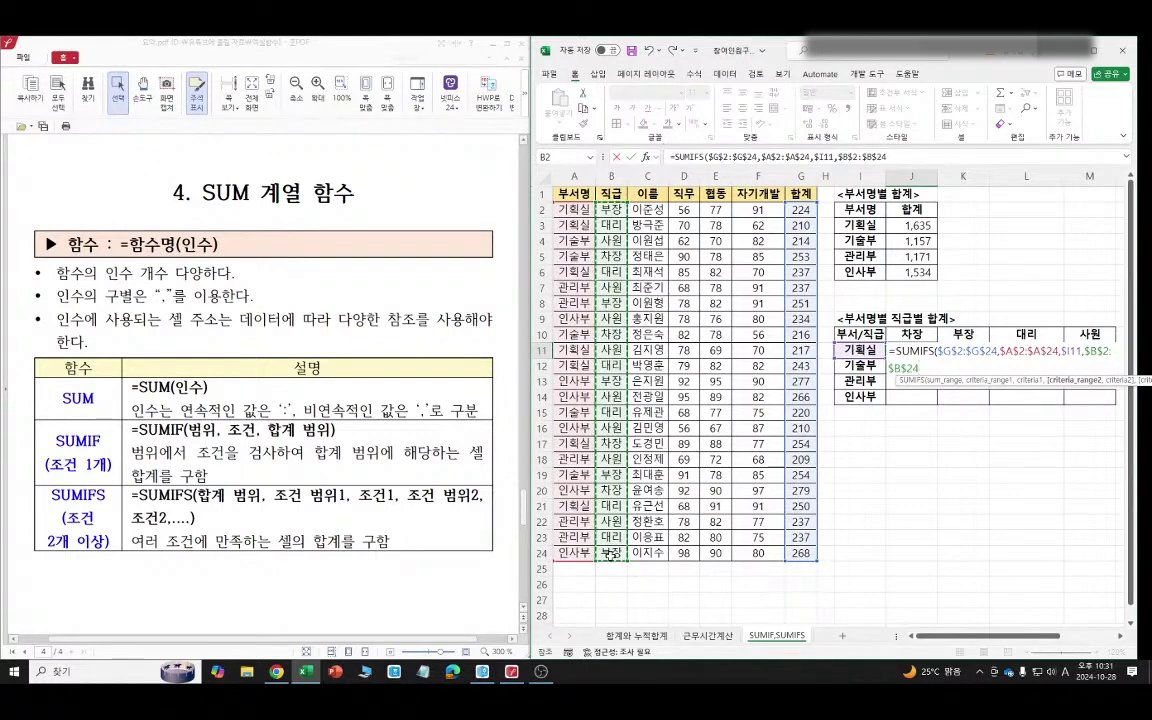
text(,)
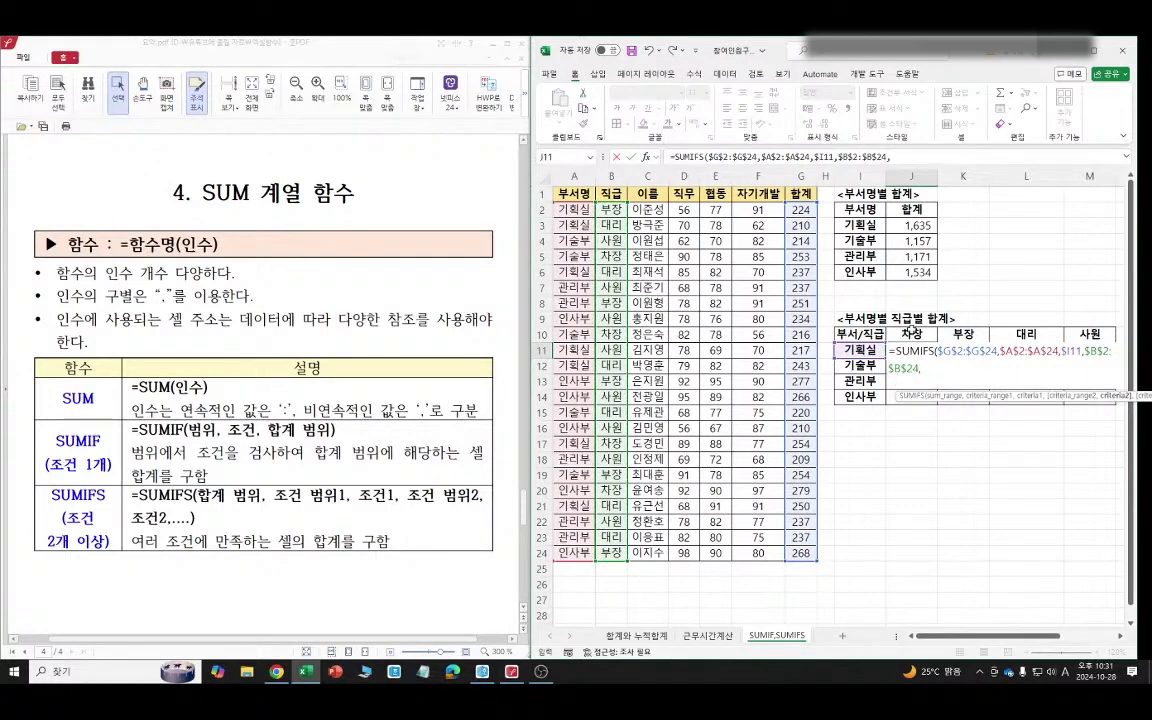
click(911, 332)
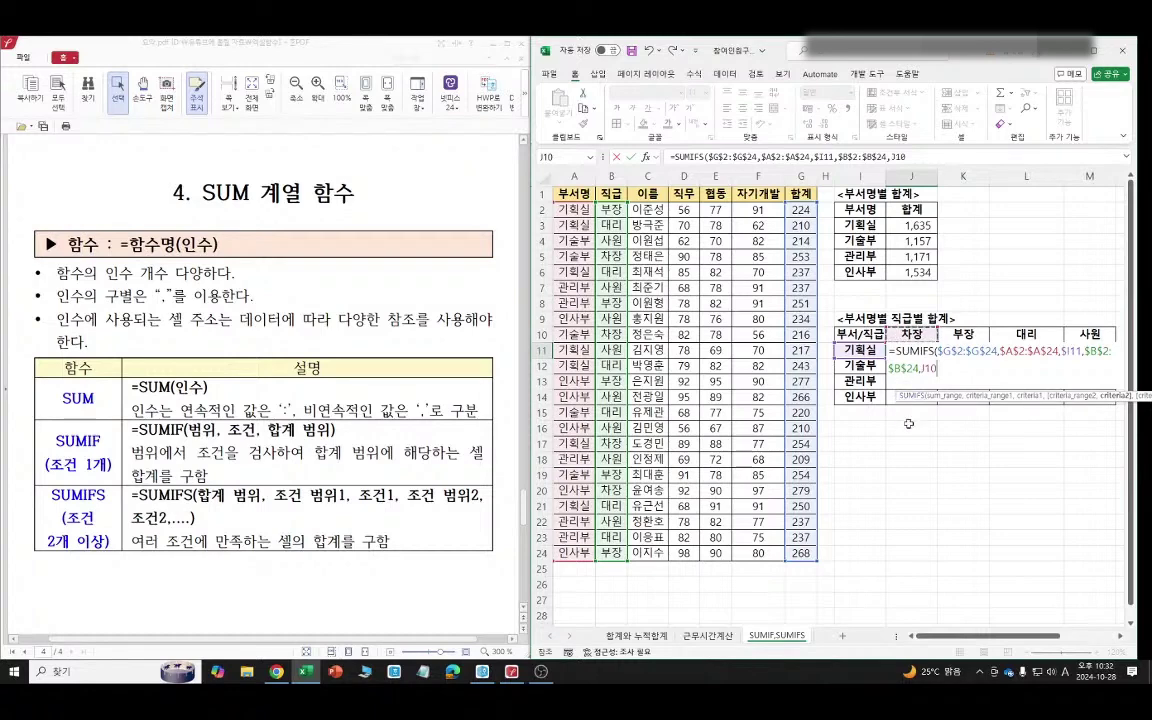
key(F4)
key(F4)
text())
key(ctrl+Return)
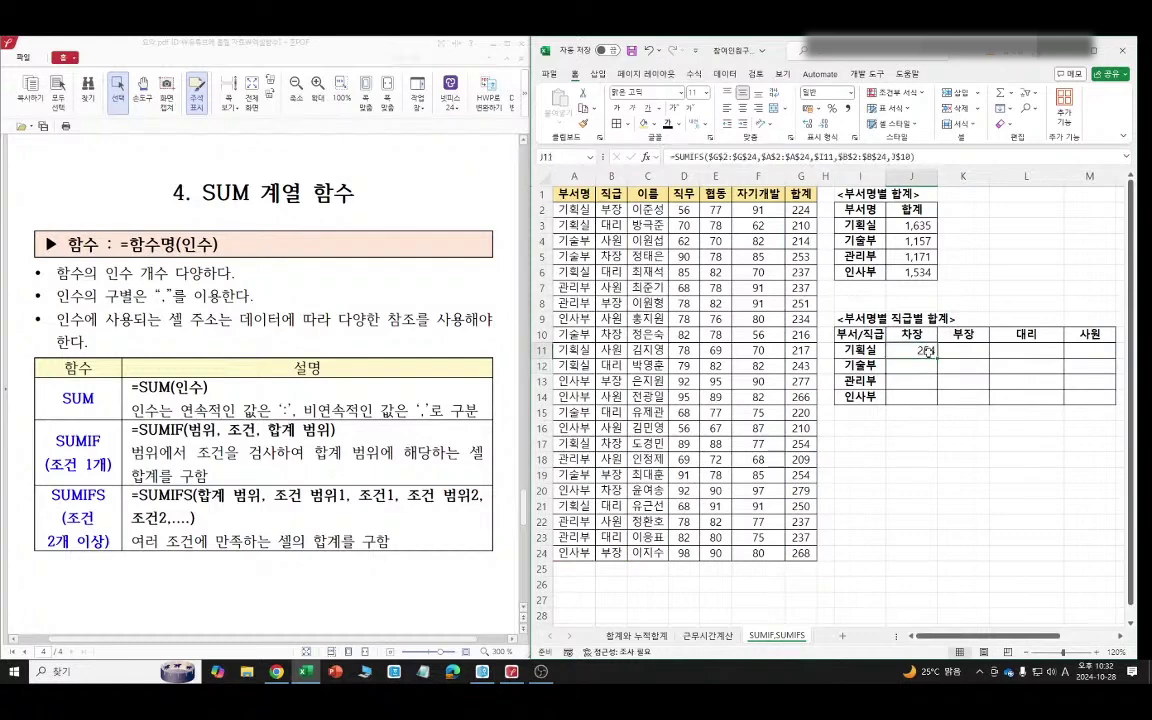
Fill the SUMIFS formula from J11 across the whole department-by-rank table, J11:M14.
drag(937, 357, 1112, 400)
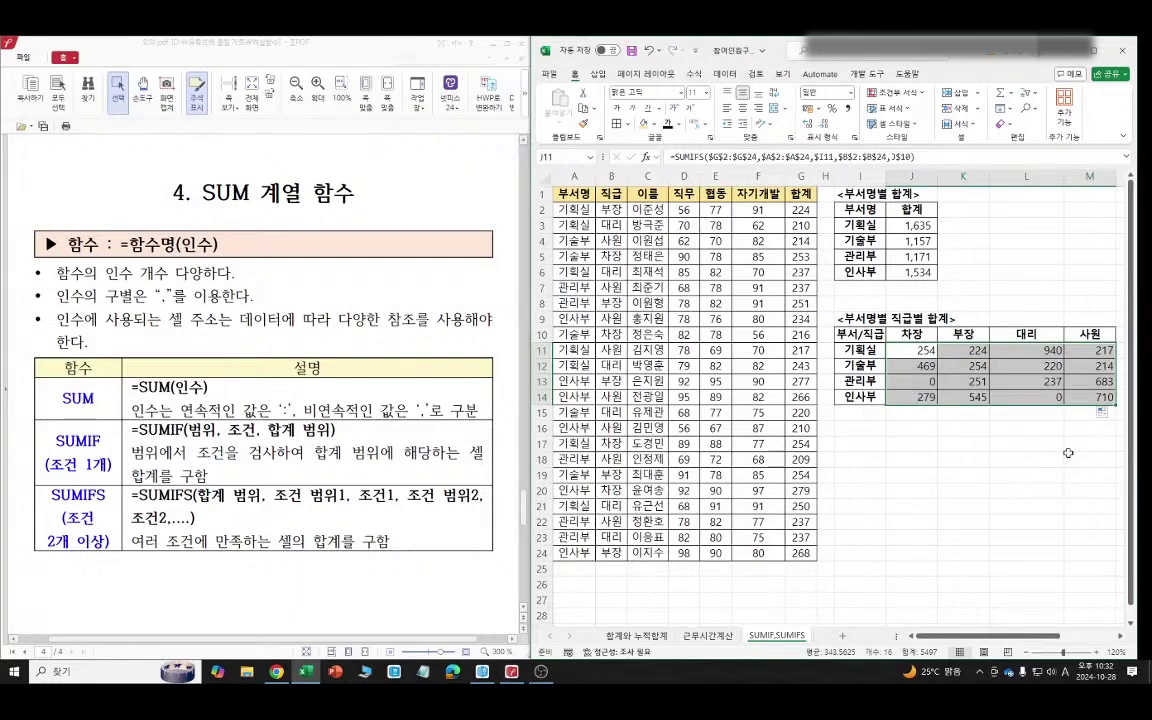
click(1060, 456)
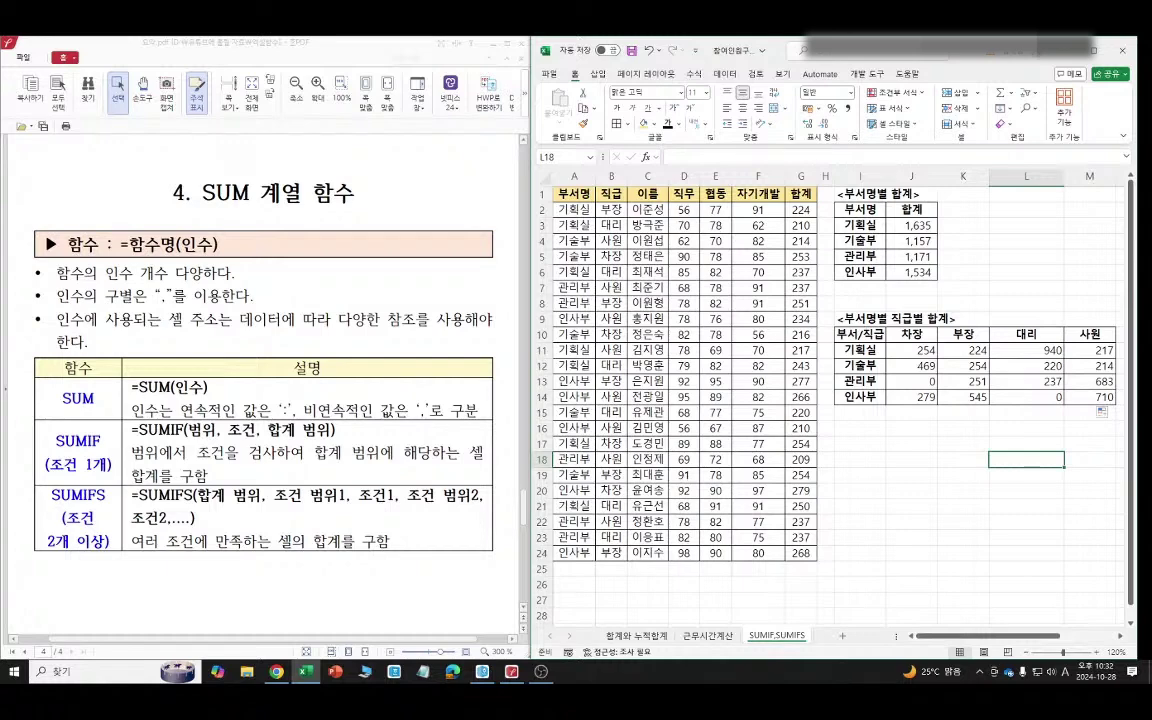
Review the SUM, SUMIF and SUMIFS entries in the reference table, including the ':' and ',' argument separators.
drag(62, 408, 88, 405)
drag(272, 419, 290, 417)
drag(414, 421, 429, 419)
drag(57, 437, 90, 438)
drag(48, 508, 117, 510)
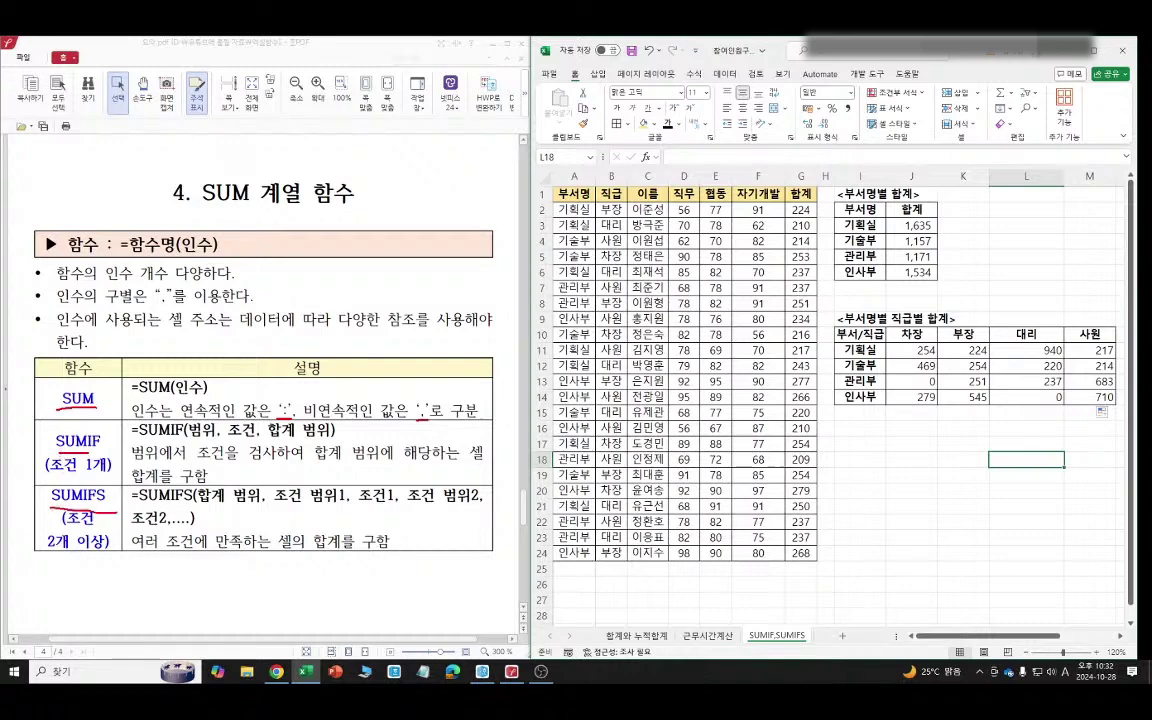